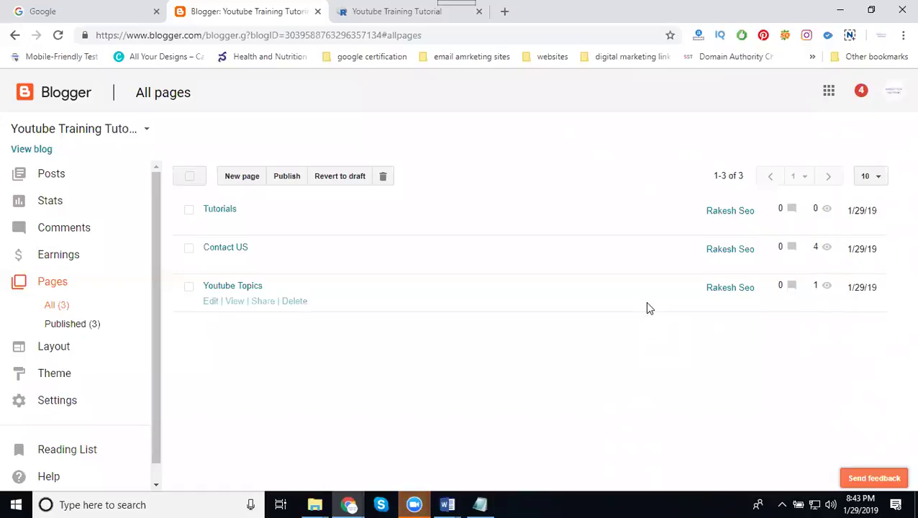
# Step: Open flipkart.com in a new tab, then return to the Youtube Training Tutorial blog tab
pyautogui.click(511, 14)
pyautogui.write('flipk')
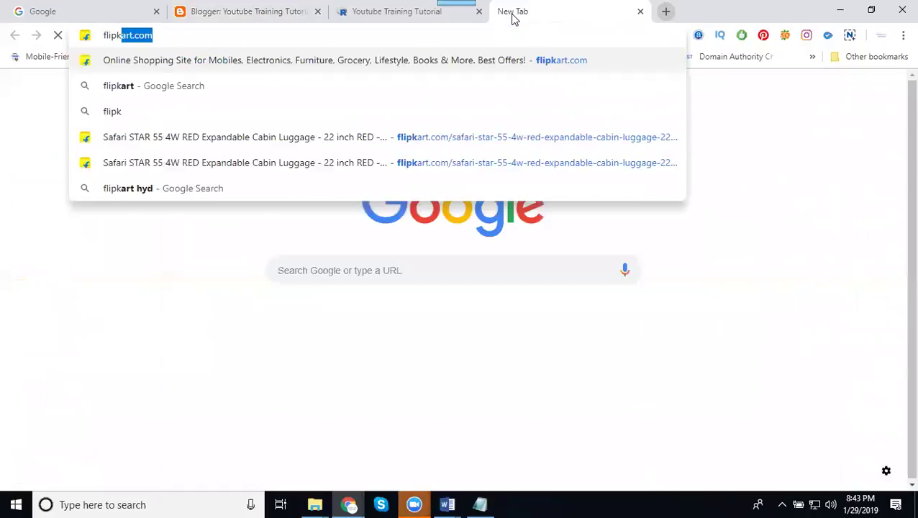
pyautogui.write('art.')
pyautogui.press('Return')
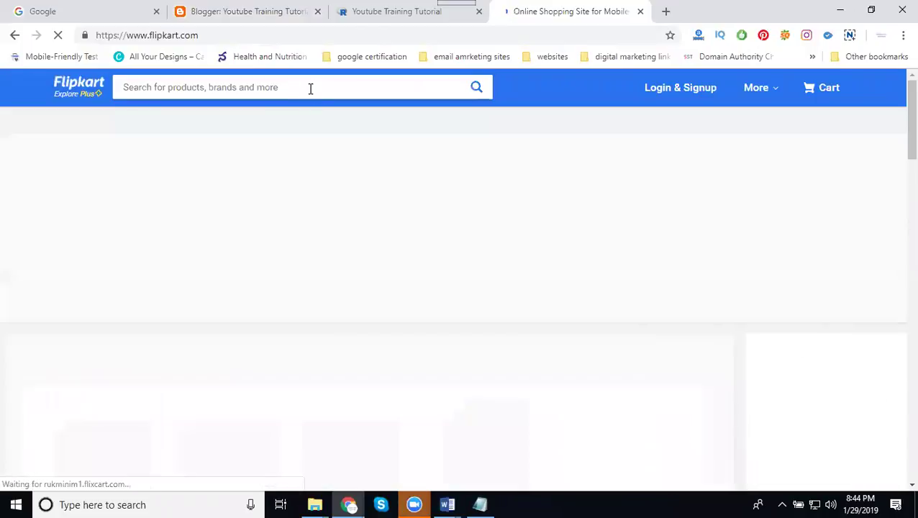
pyautogui.click(368, 14)
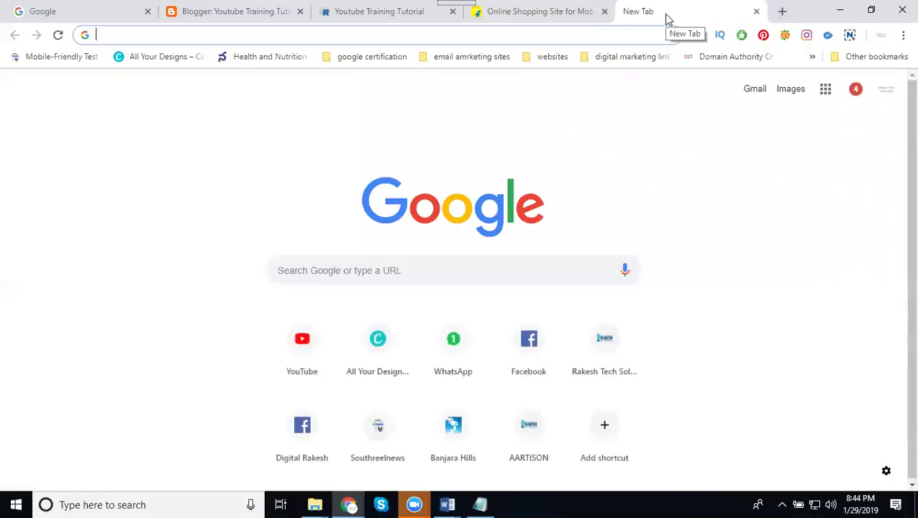
# Step: Load cse.google.com to show the account's existing custom search engines
pyautogui.write('cse.go')
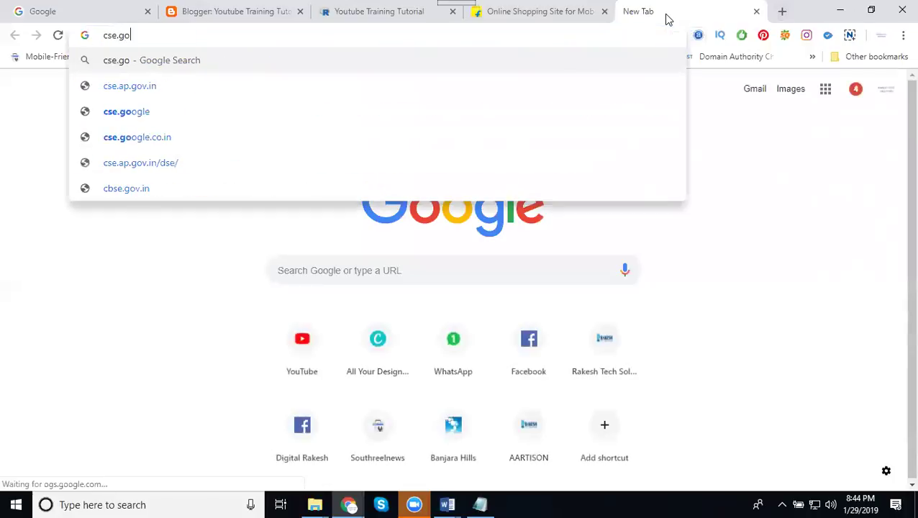
pyautogui.write('ogle.com')
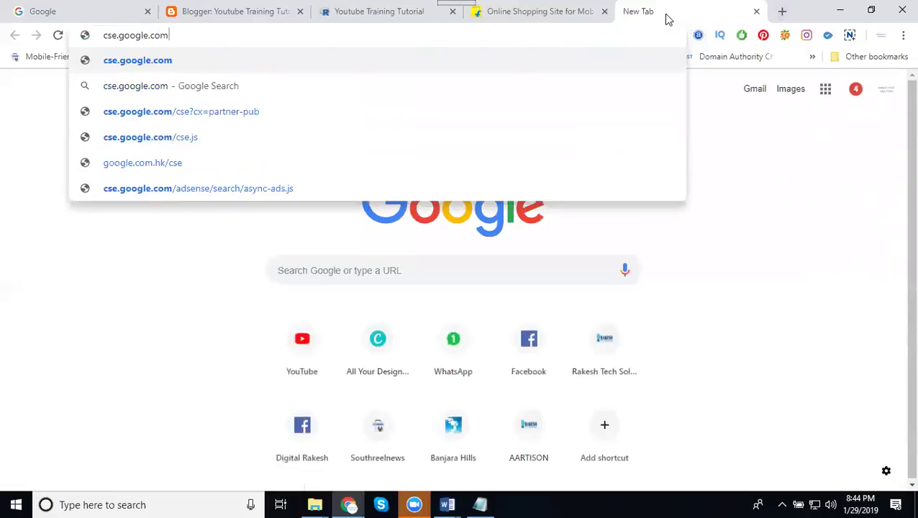
pyautogui.press('Return')
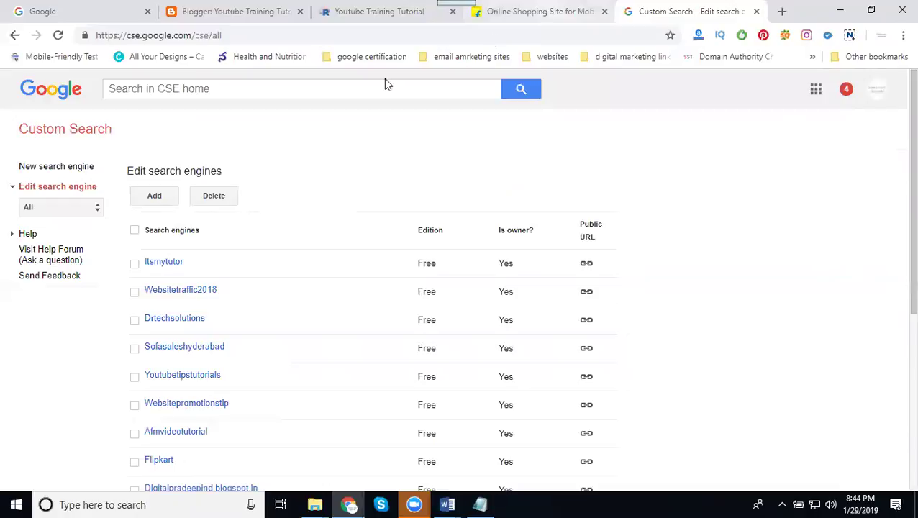
# Step: Search the Flipkart store for 'shoes'
pyautogui.click(512, 15)
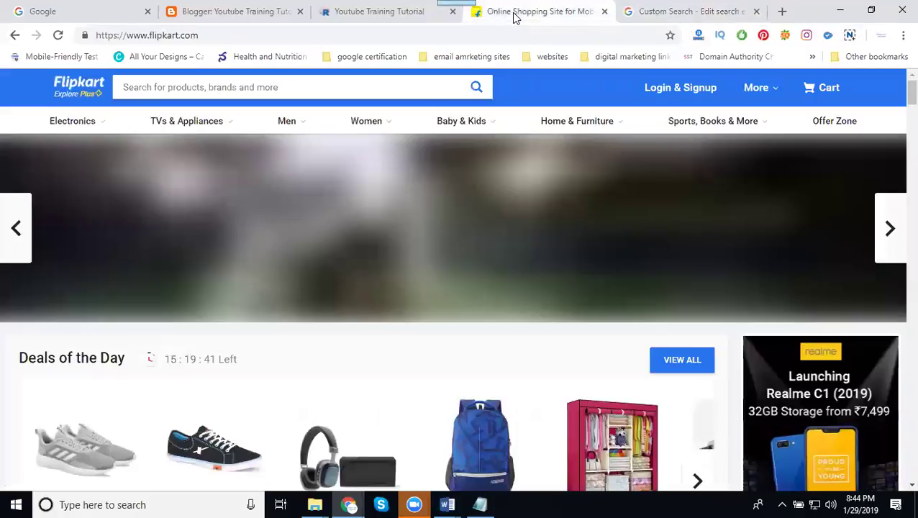
pyautogui.click(332, 86)
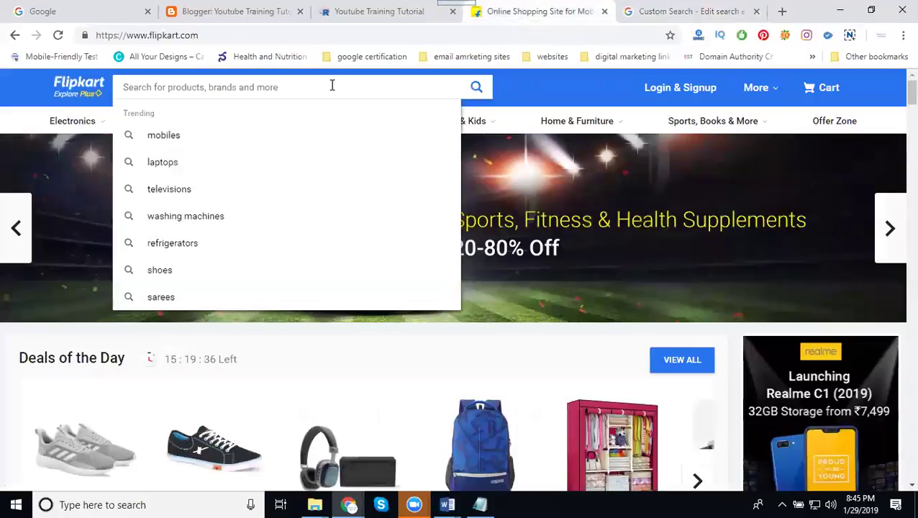
pyautogui.write('shoes')
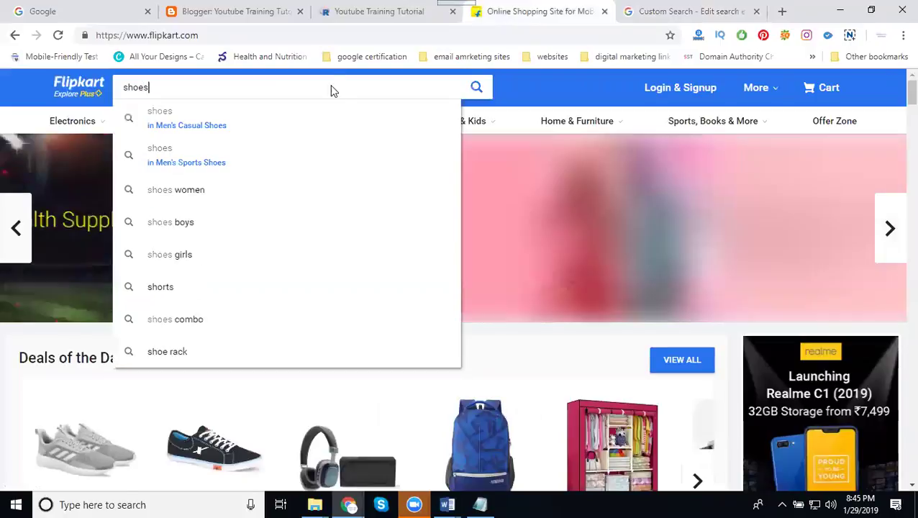
pyautogui.press('Return')
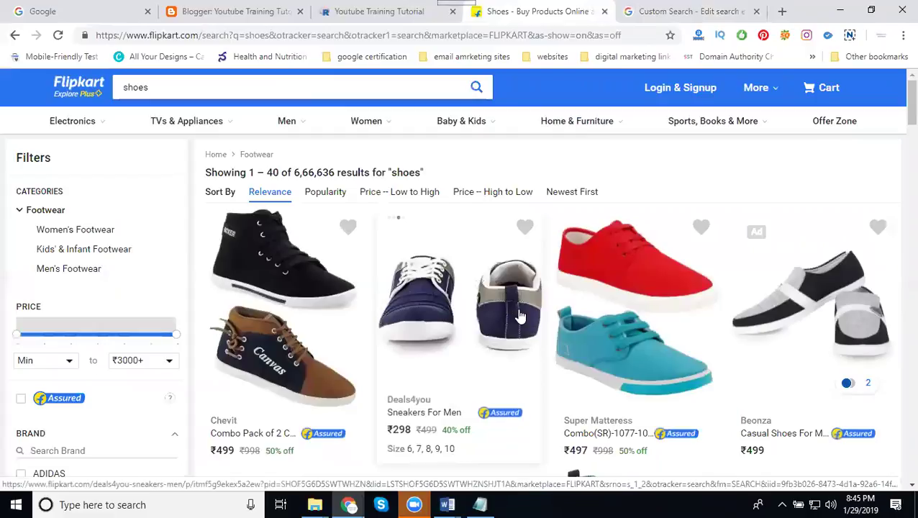
# Step: Return to the Flipkart homepage and bring the custom search engine list to front
pyautogui.click(345, 9)
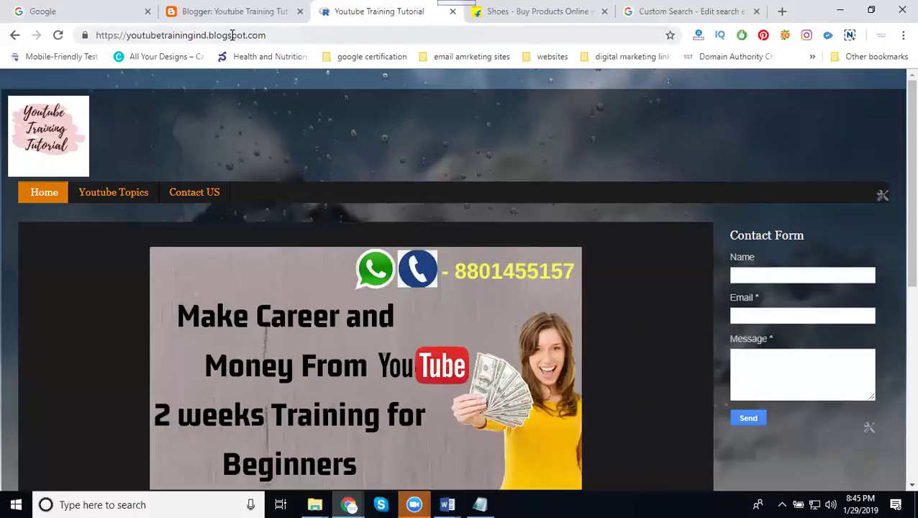
pyautogui.click(511, 14)
pyautogui.click(100, 93)
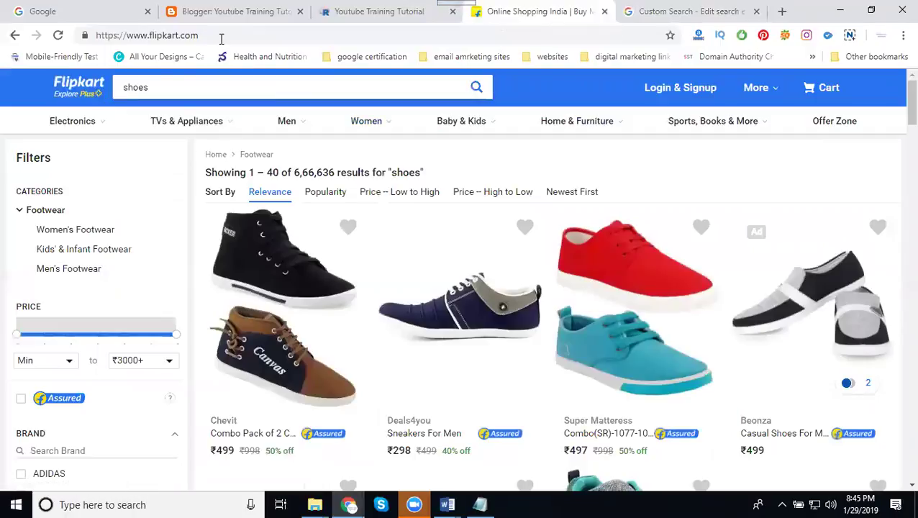
pyautogui.click(222, 38)
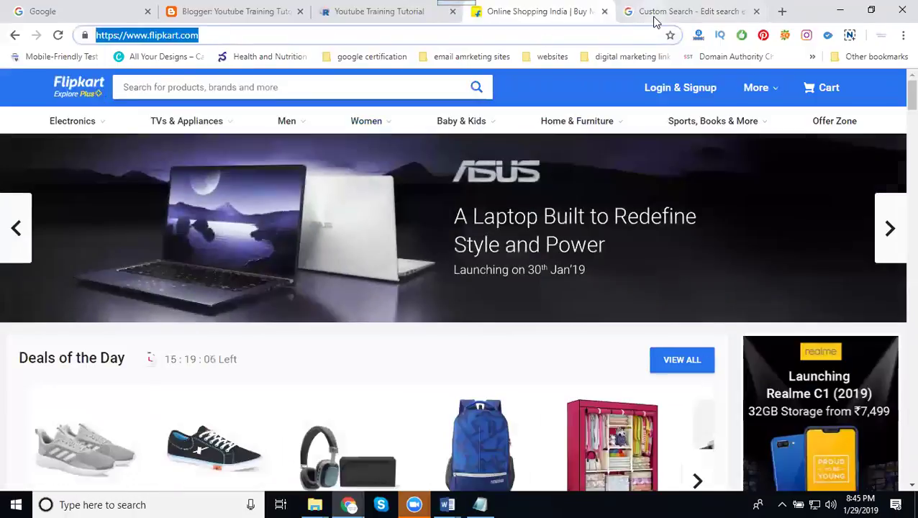
pyautogui.click(655, 20)
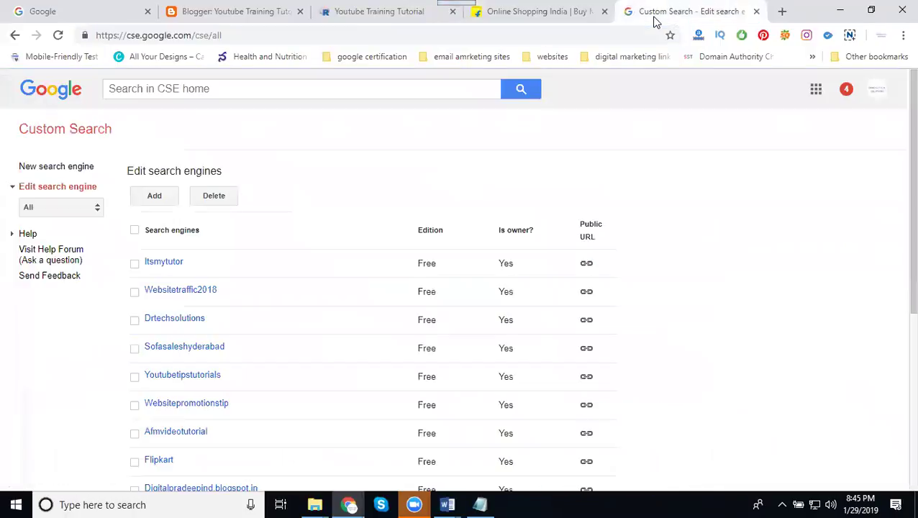
pyautogui.click(155, 196)
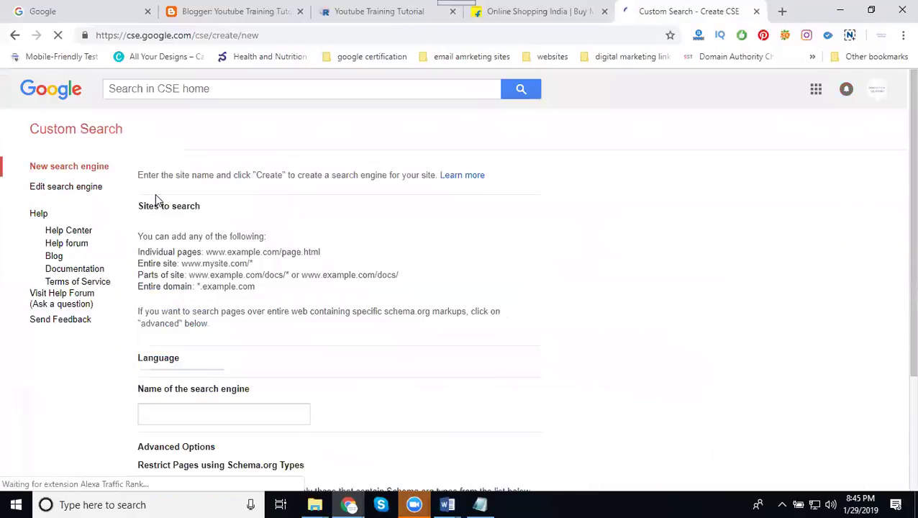
pyautogui.write('https://www.flipkart.com/')
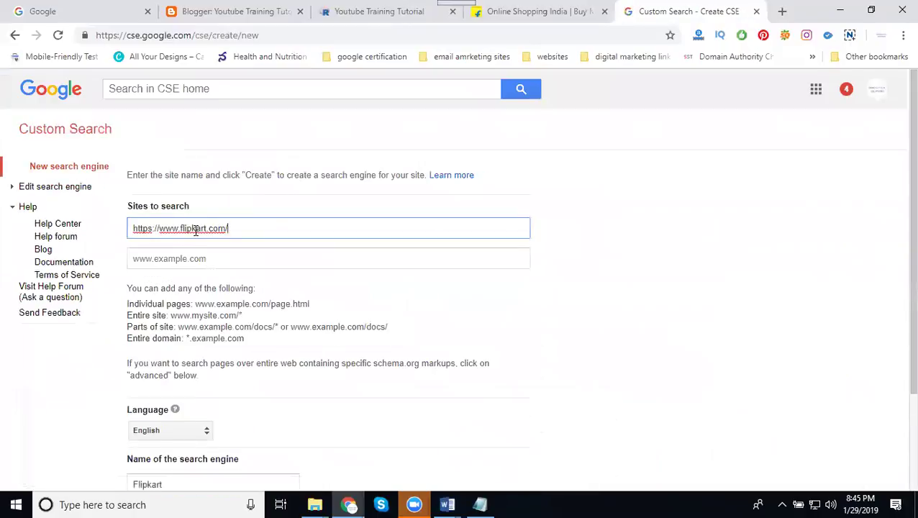
pyautogui.scroll(-1, 161, 241)
pyautogui.scroll(-1, 161, 247)
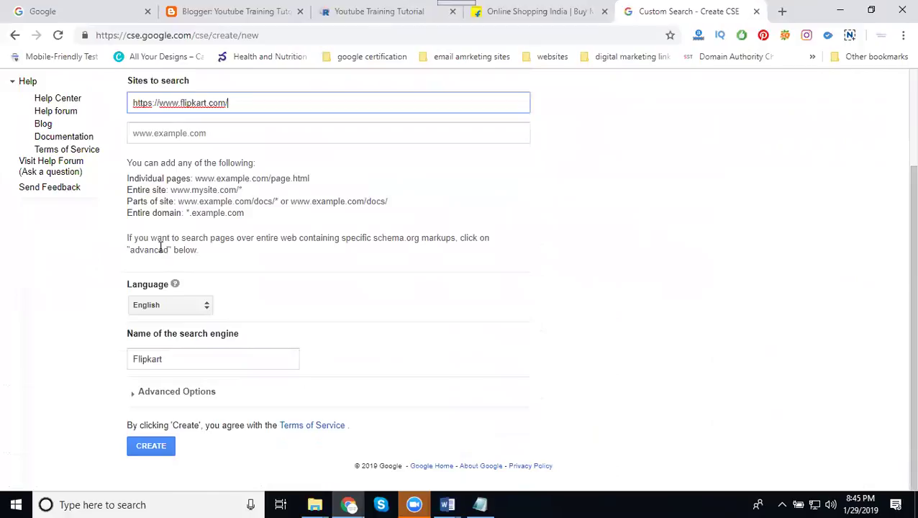
pyautogui.click(163, 449)
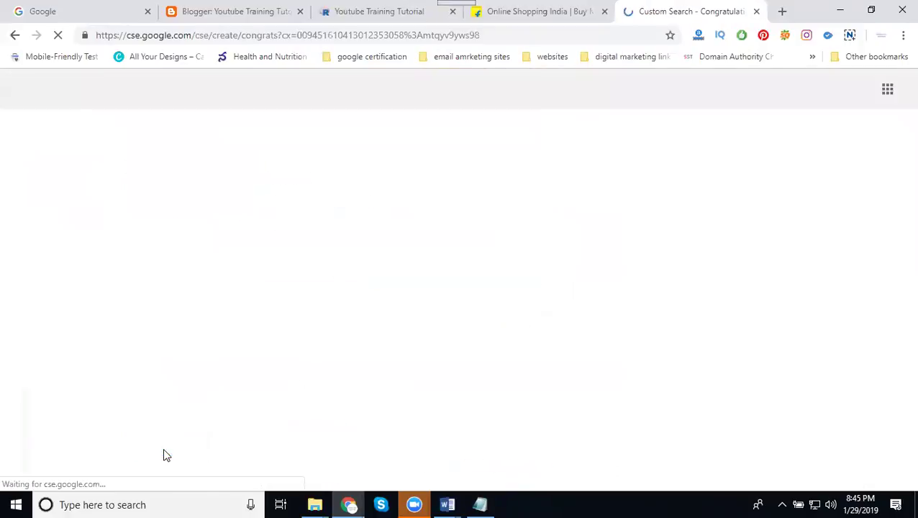
pyautogui.click(453, 249)
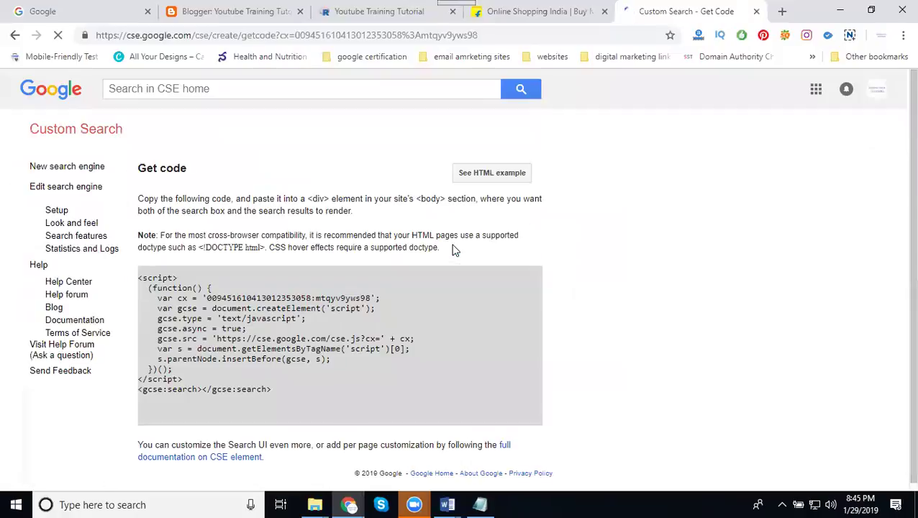
pyautogui.click(355, 342)
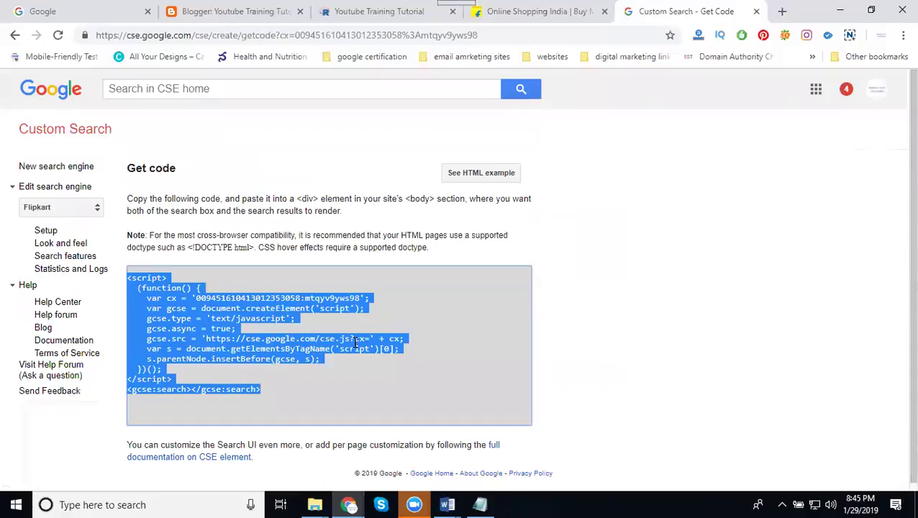
# Step: Open the blog's Layout page in Blogger and scroll down to sidebar-right-1
pyautogui.click(259, 10)
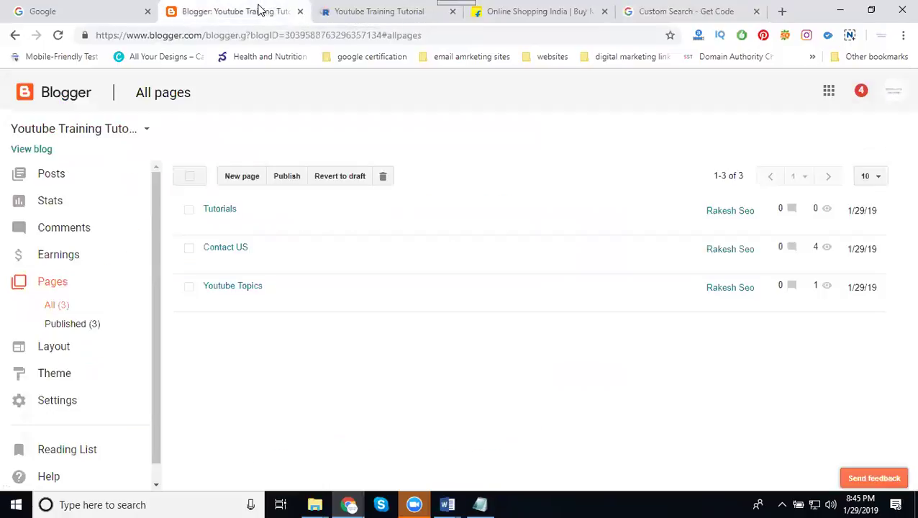
pyautogui.click(43, 351)
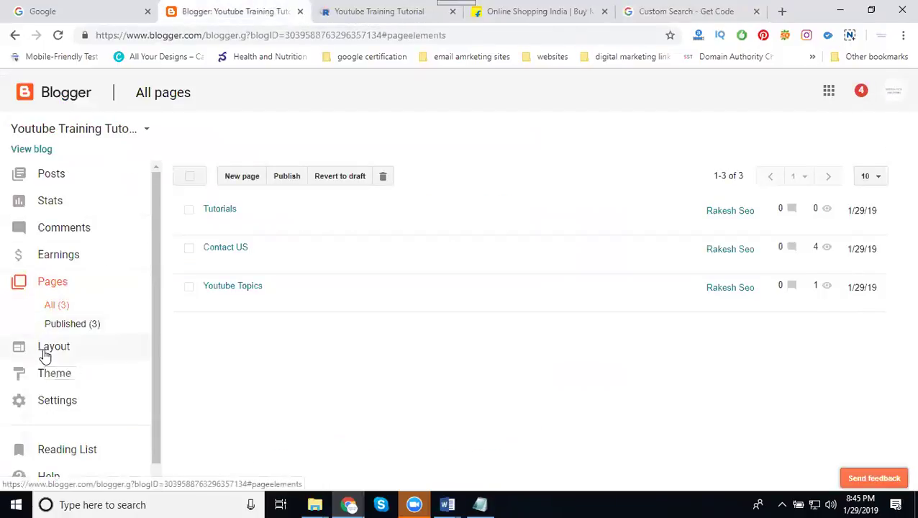
pyautogui.scroll(-1, 544, 285)
pyautogui.scroll(-3, 543, 285)
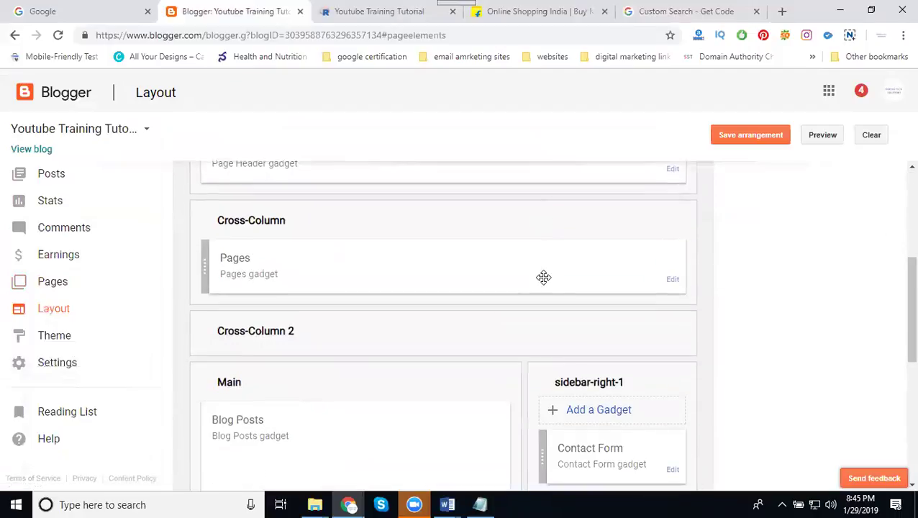
pyautogui.scroll(-2, 543, 280)
pyautogui.scroll(-1, 543, 278)
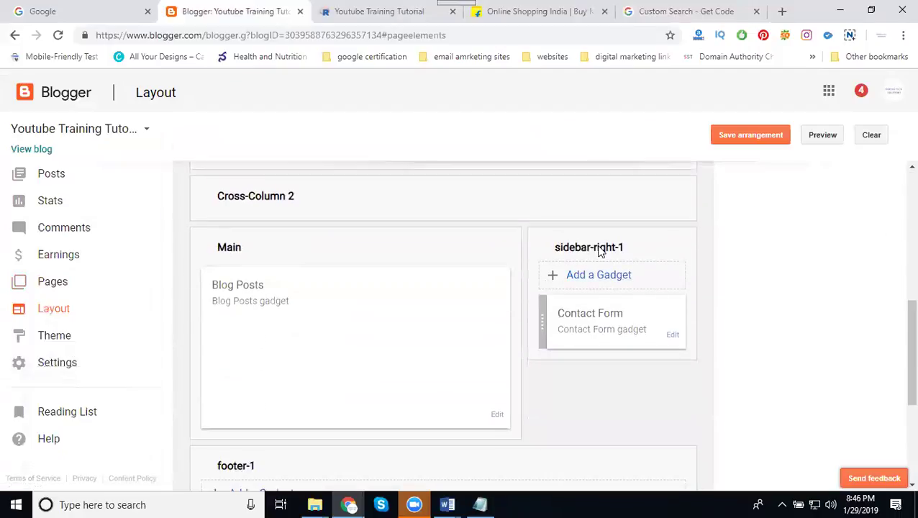
# Step: Add an HTML/JavaScript gadget 'Search' with the pasted script, move it to Cross-Column 2, and save
pyautogui.click(606, 278)
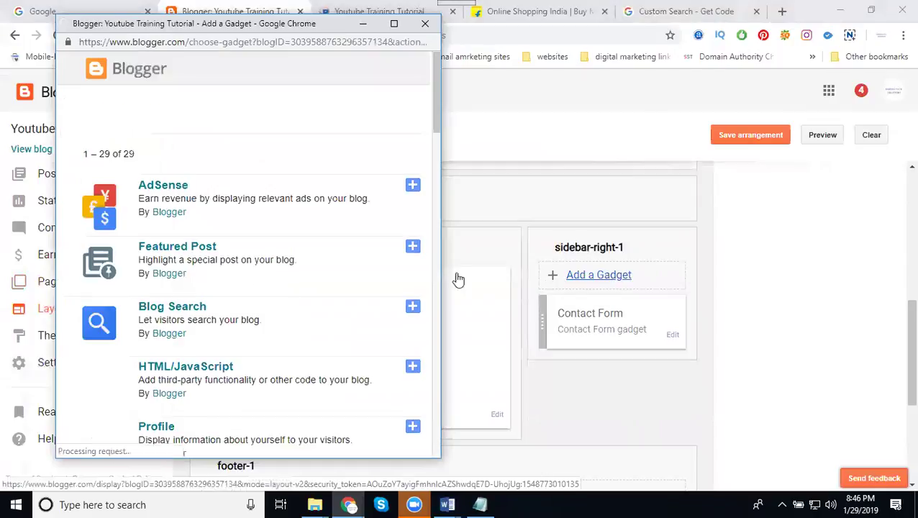
pyautogui.click(178, 374)
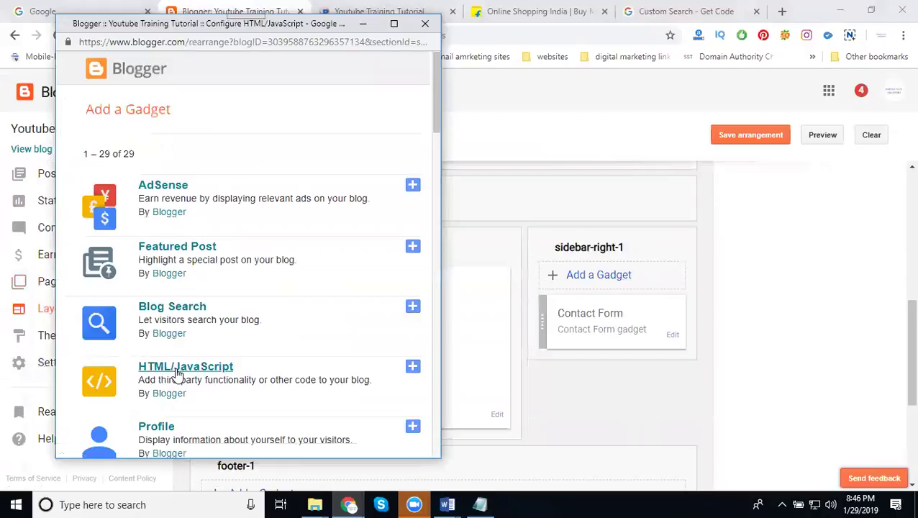
pyautogui.hotkey('ctrl', 'v')
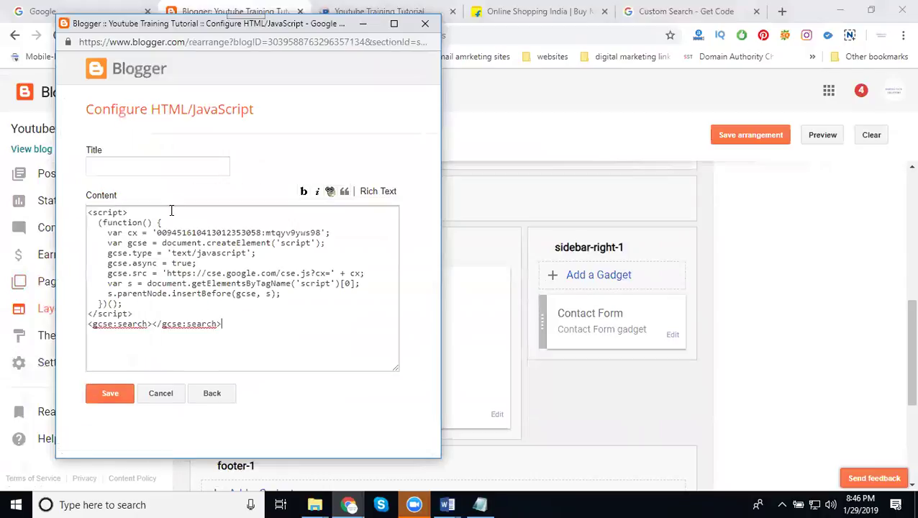
pyautogui.click(158, 173)
pyautogui.write('Sea')
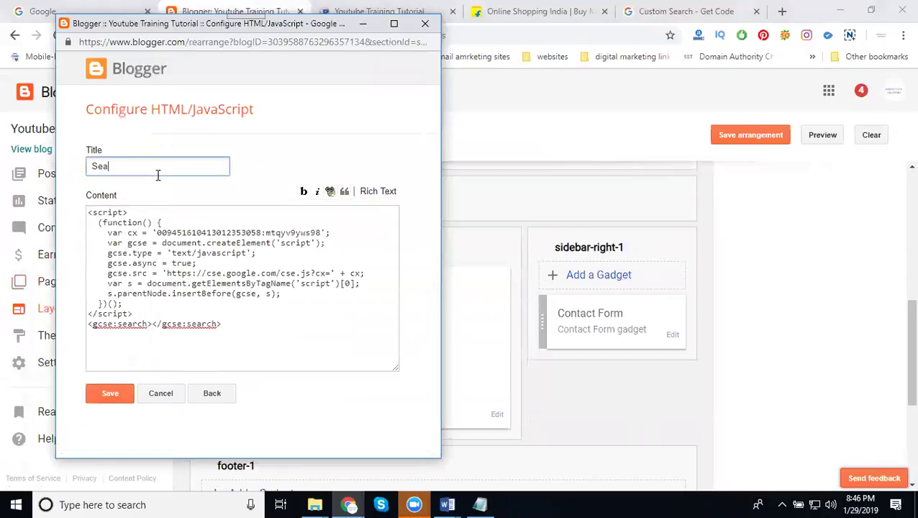
pyautogui.write('rch')
pyautogui.click(117, 396)
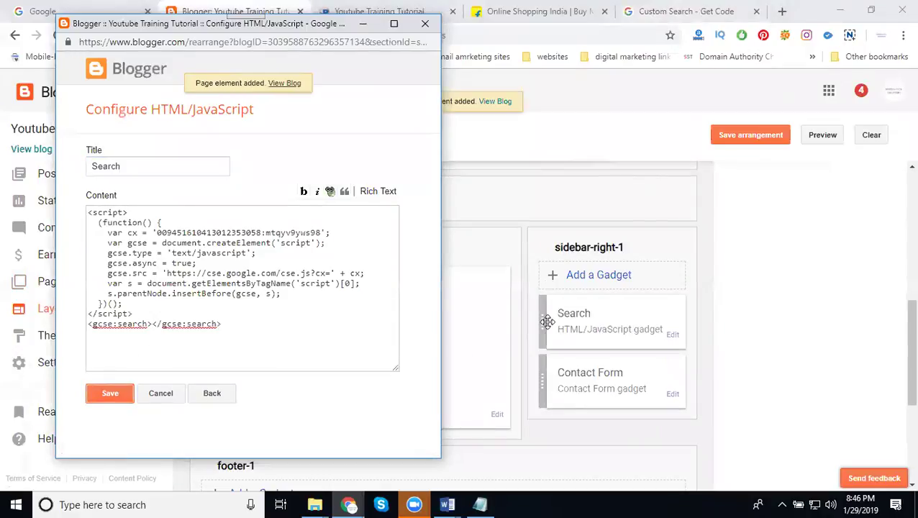
pyautogui.moveTo(597, 326); pyautogui.dragTo(352, 230)
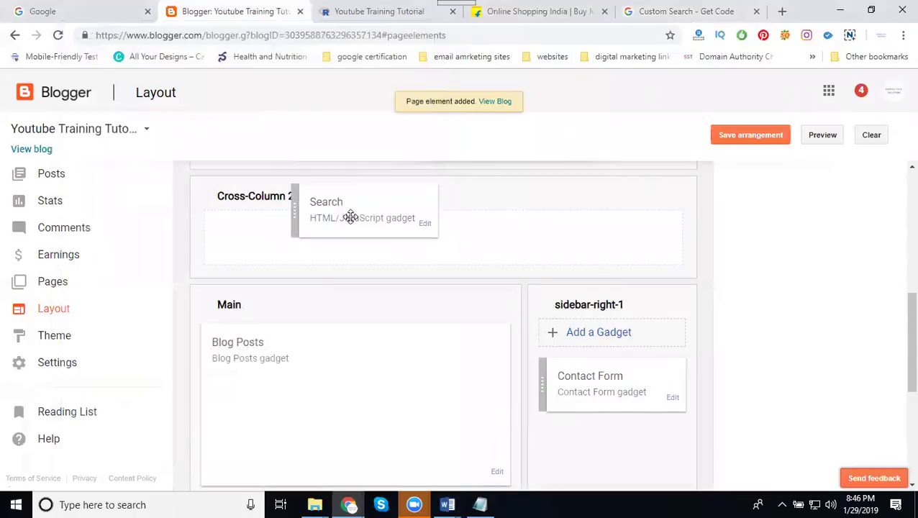
pyautogui.click(759, 140)
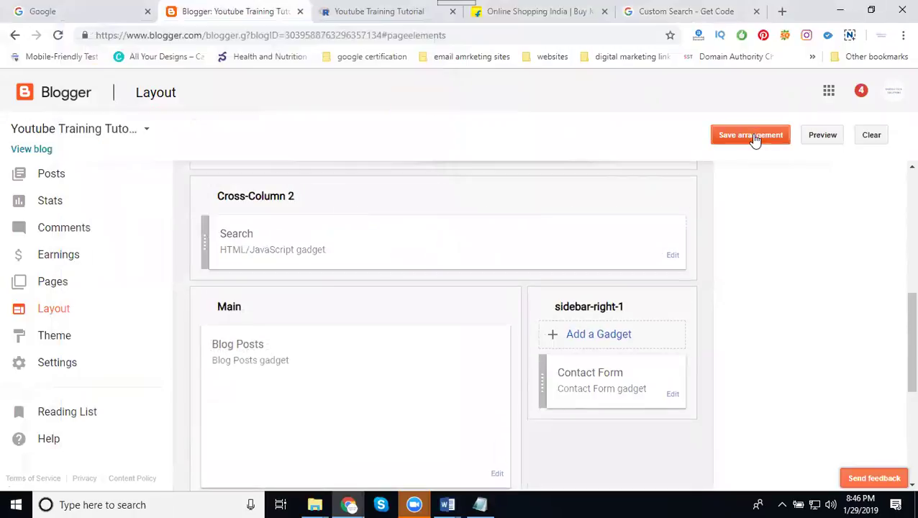
# Step: Reload the live blog and search 'shoes' in its Custom Search box
pyautogui.click(344, 9)
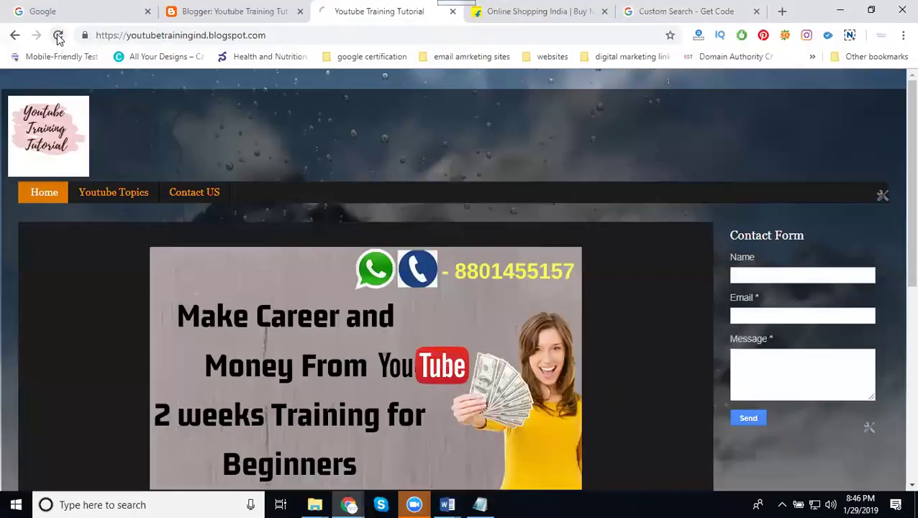
pyautogui.click(59, 36)
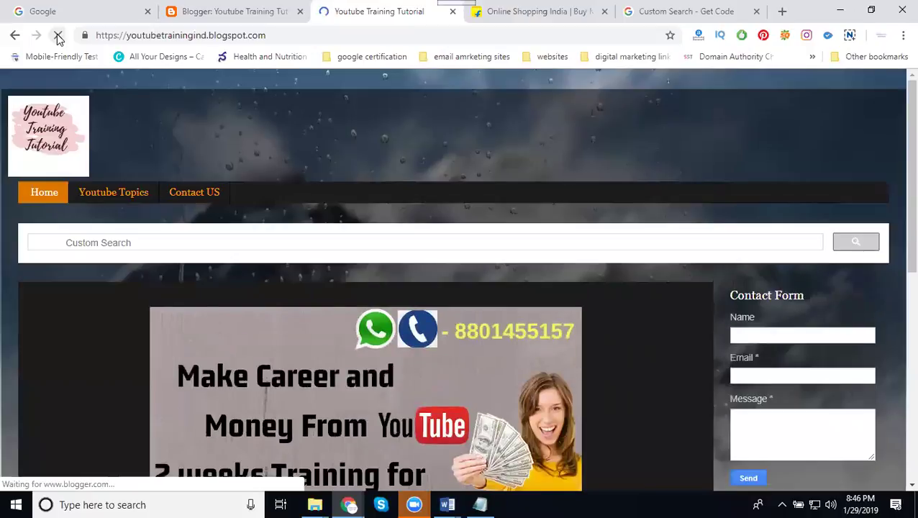
pyautogui.click(134, 241)
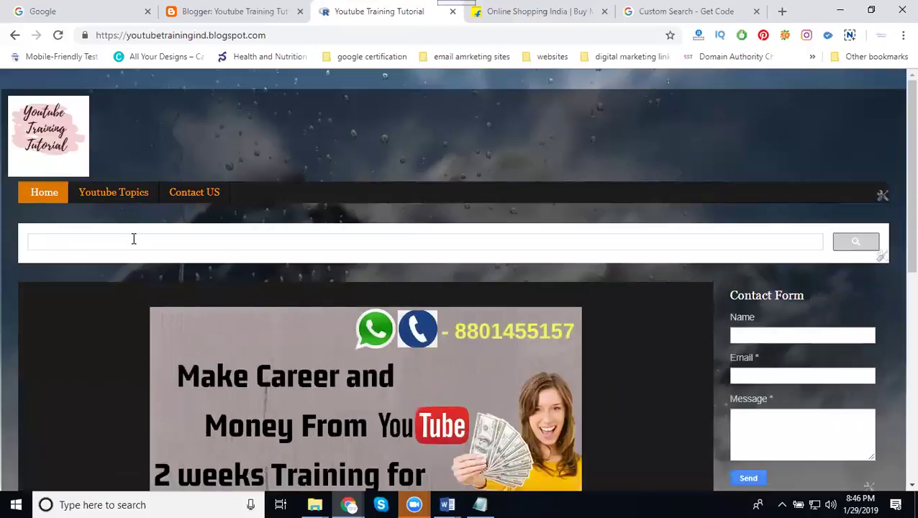
pyautogui.write('shoes')
pyautogui.press('Return')
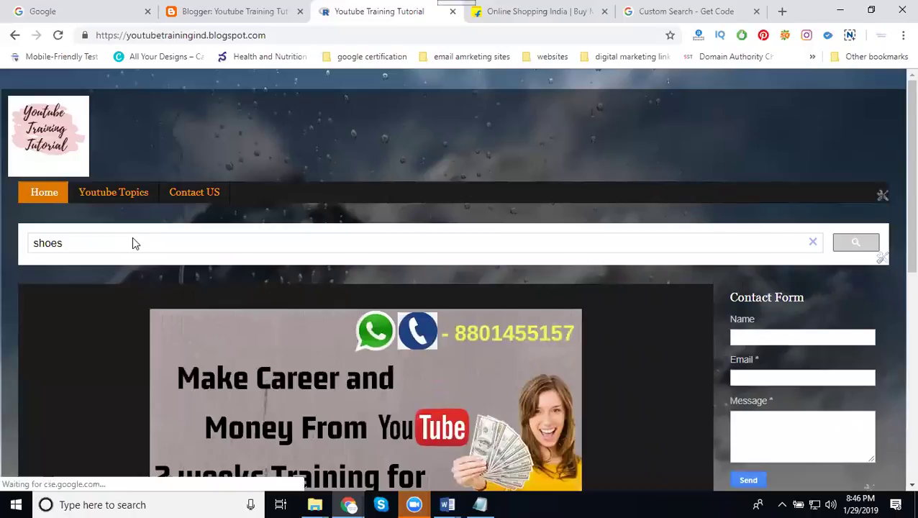
# Step: Browse the Flipkart shoe results, close the overlay, and return to the Custom Search code page
pyautogui.scroll(-2, 272, 198)
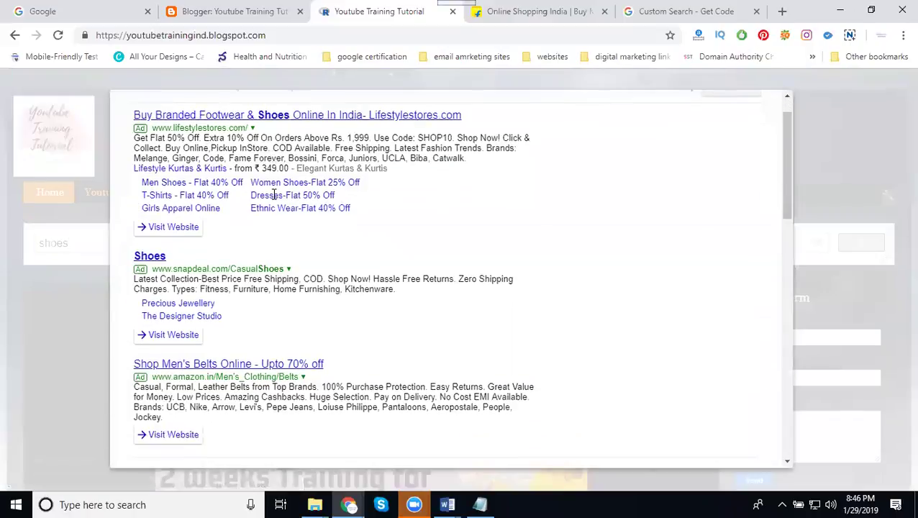
pyautogui.scroll(-1, 198, 237)
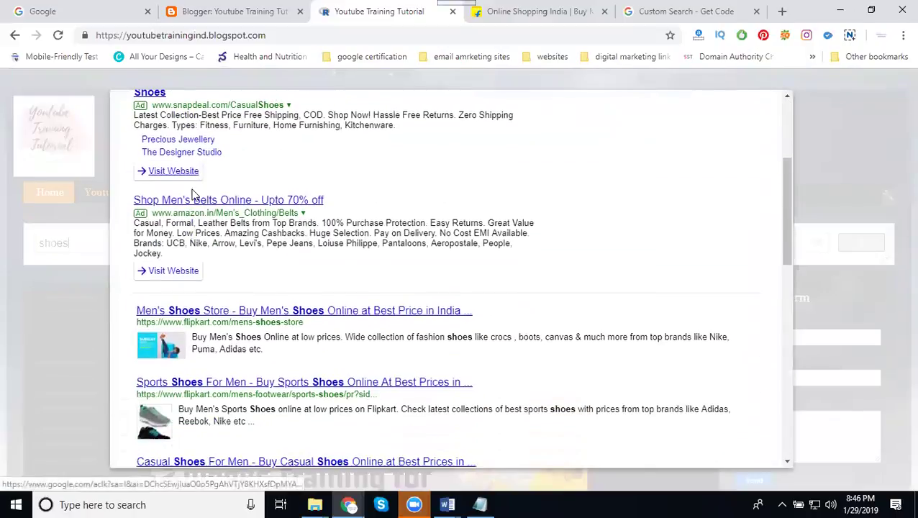
pyautogui.scroll(-2, 198, 249)
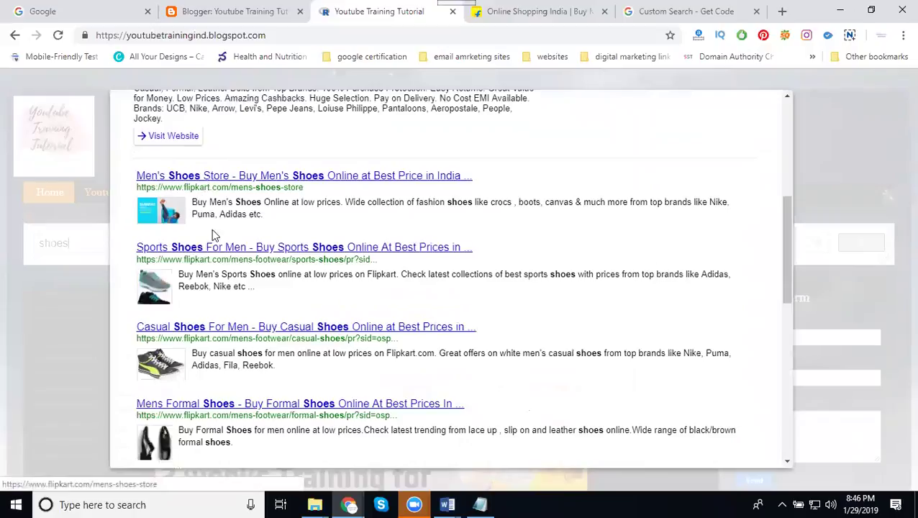
pyautogui.scroll(1, 206, 333)
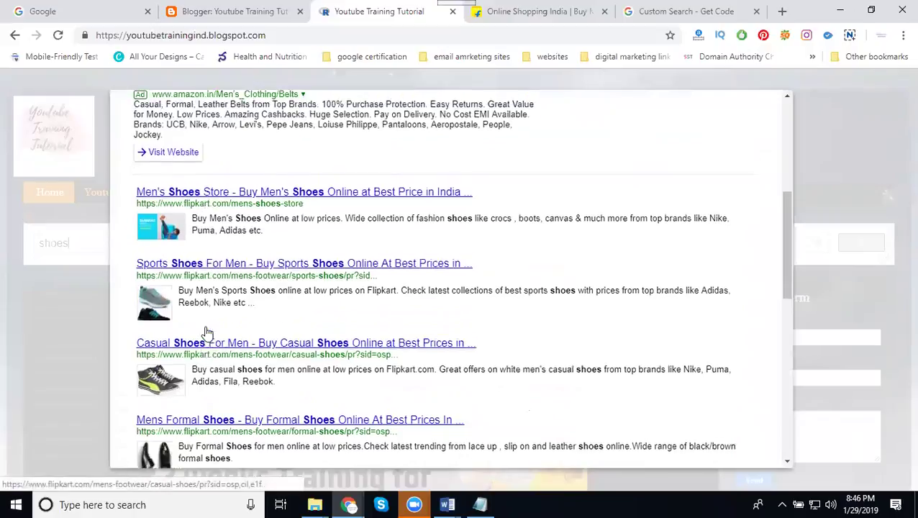
pyautogui.scroll(4, 205, 333)
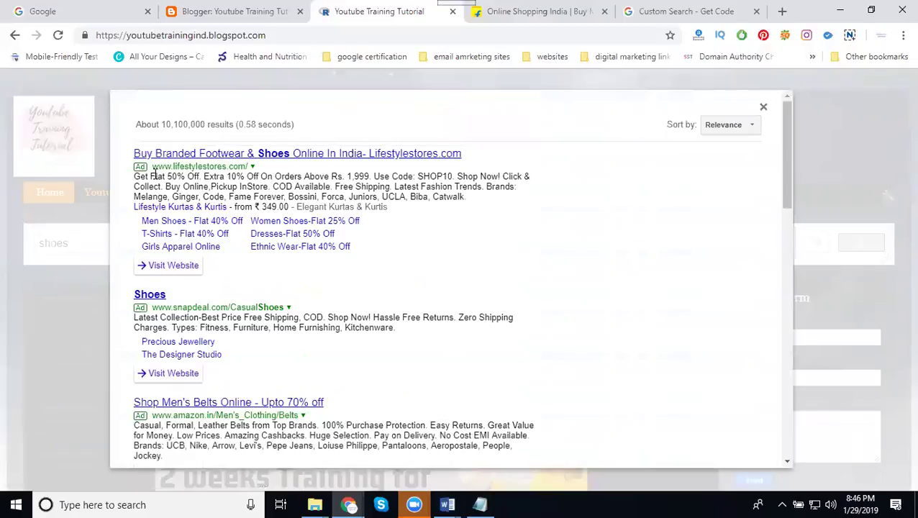
pyautogui.scroll(-3, 151, 195)
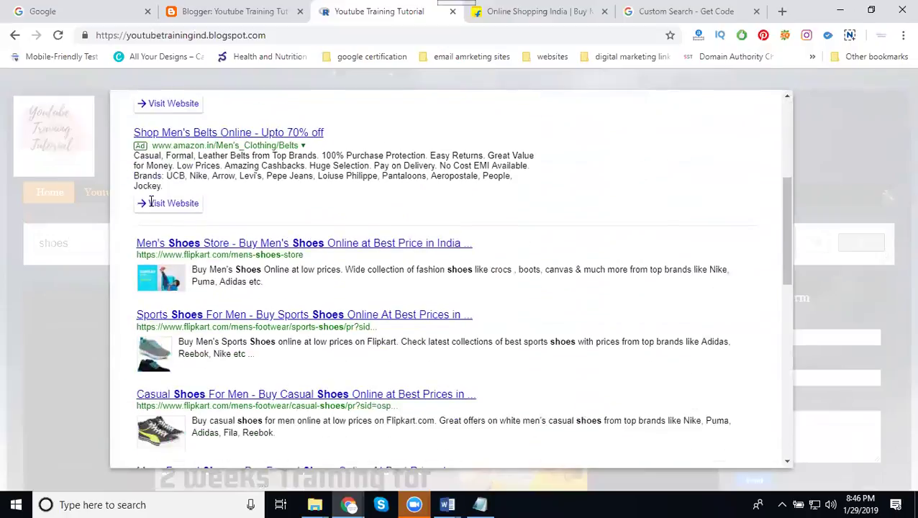
pyautogui.scroll(-2, 180, 261)
pyautogui.scroll(-2, 180, 264)
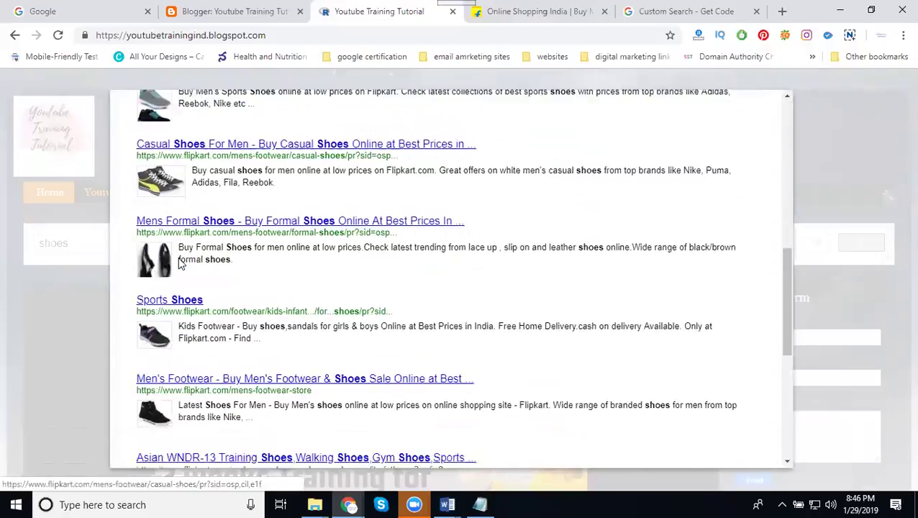
pyautogui.scroll(-1, 180, 264)
pyautogui.scroll(-2, 181, 264)
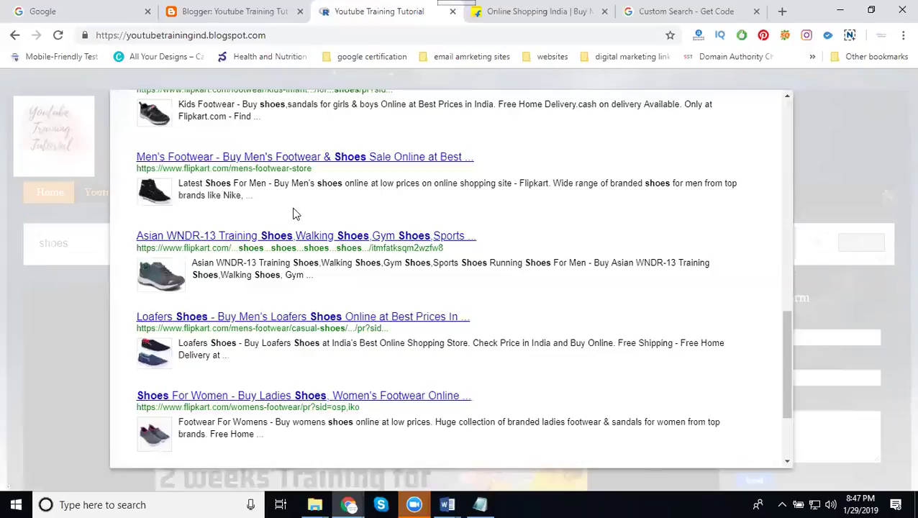
pyautogui.scroll(4, 723, 133)
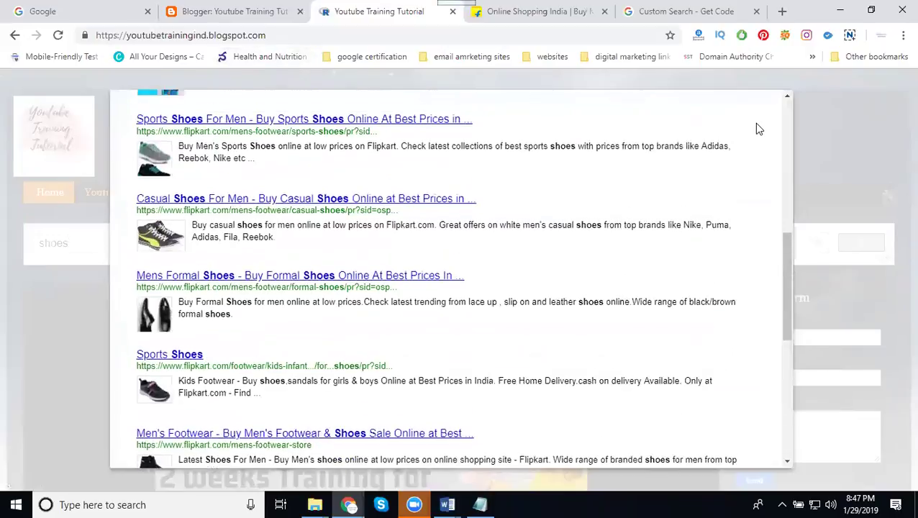
pyautogui.scroll(5, 754, 123)
pyautogui.click(763, 107)
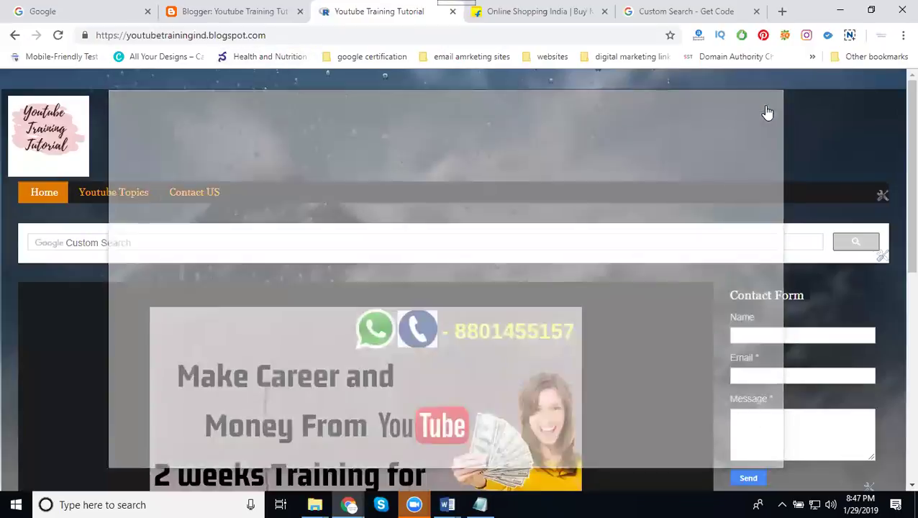
pyautogui.click(688, 7)
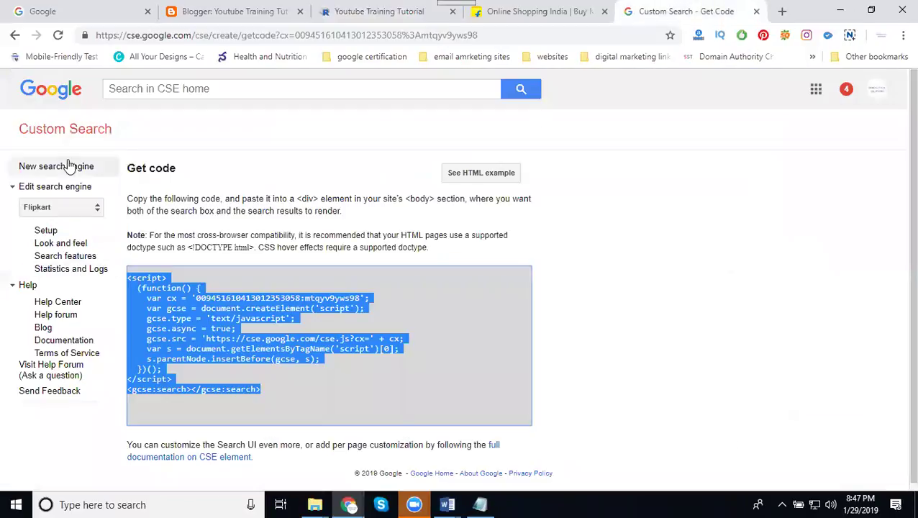
# Step: Tick the Flipkart engine in the Edit search engine list, delete it, and confirm
pyautogui.click(57, 130)
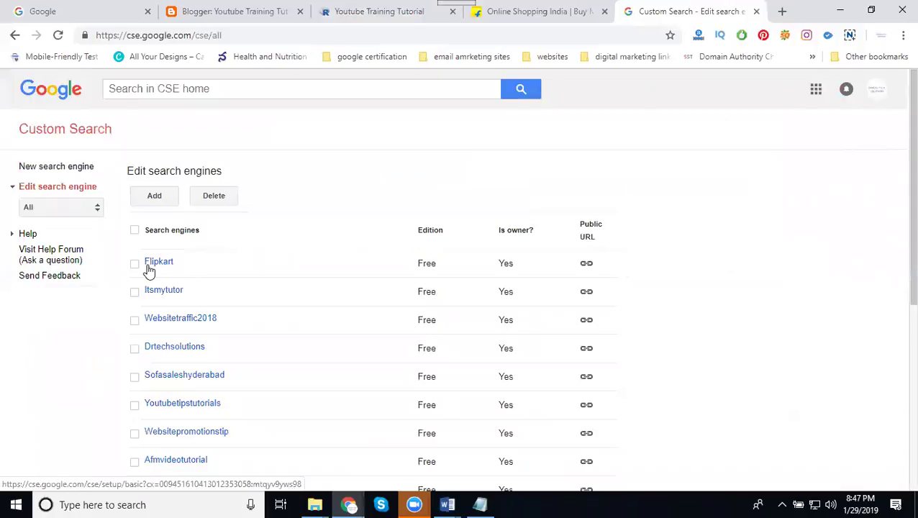
pyautogui.click(135, 266)
pyautogui.click(135, 265)
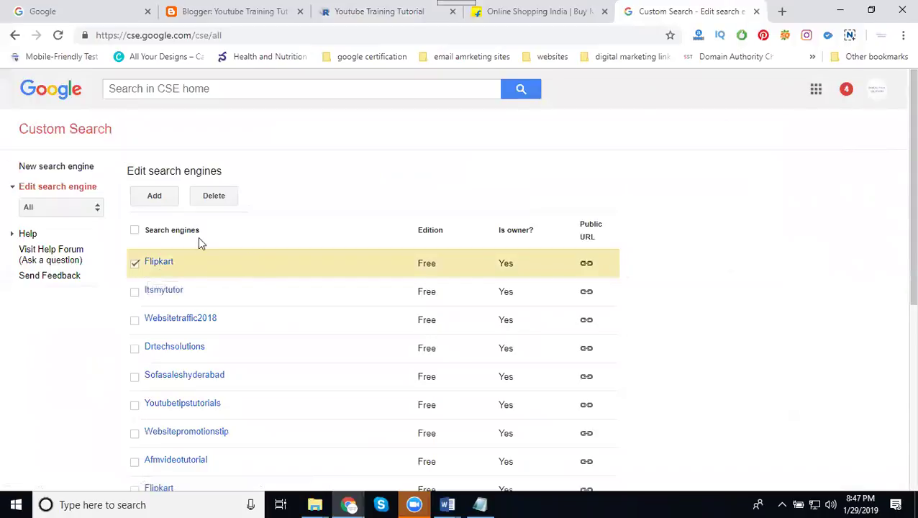
pyautogui.scroll(-1, 209, 237)
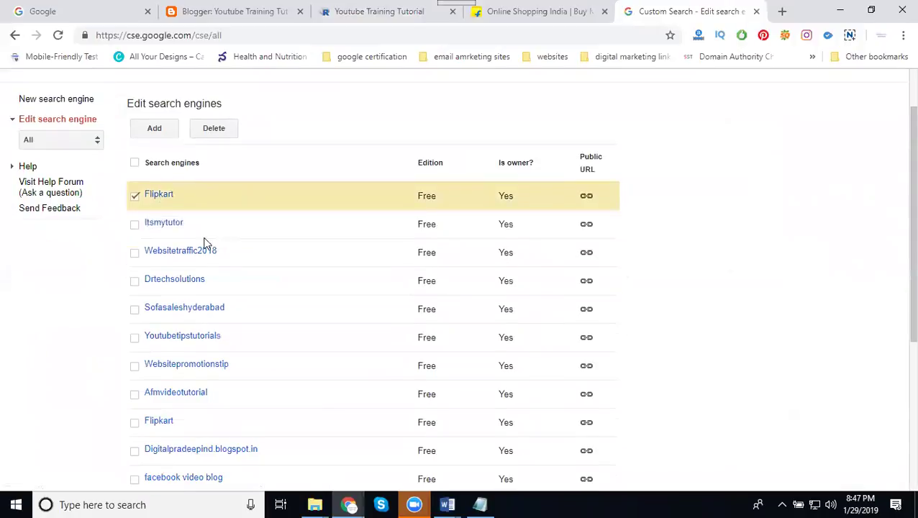
pyautogui.click(219, 129)
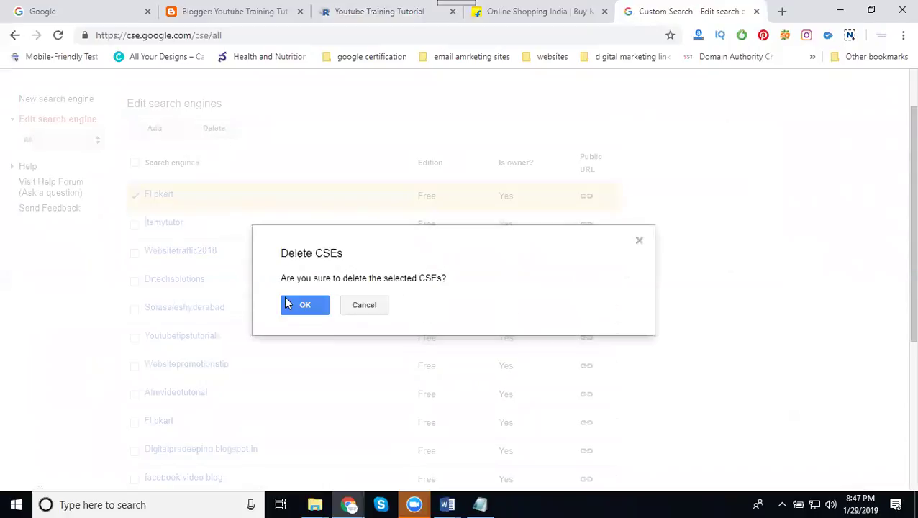
pyautogui.click(298, 306)
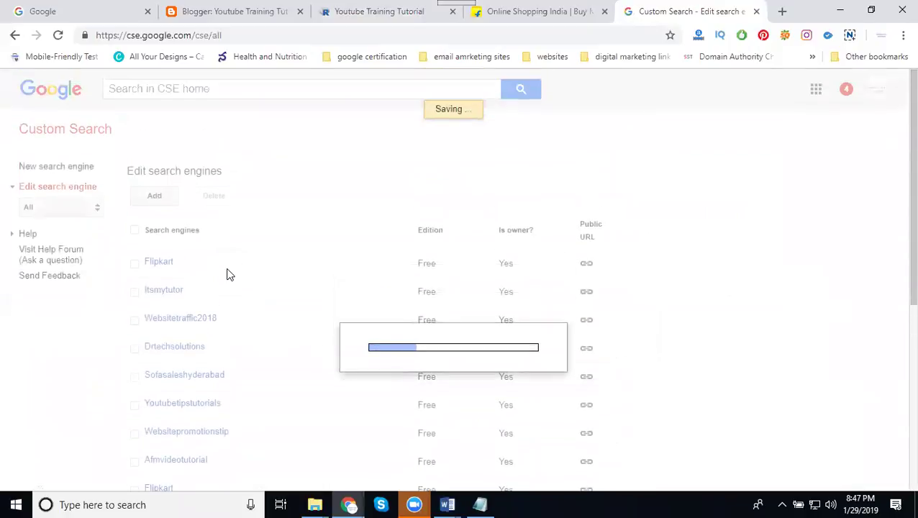
# Step: Paste the youtubetrainingind.blogspot.com address as the new engine's site to search
pyautogui.click(156, 197)
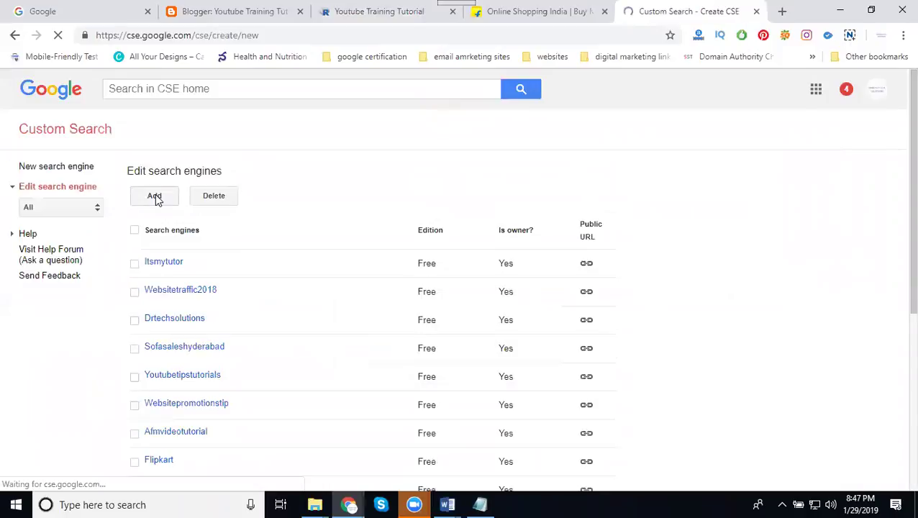
pyautogui.click(343, 11)
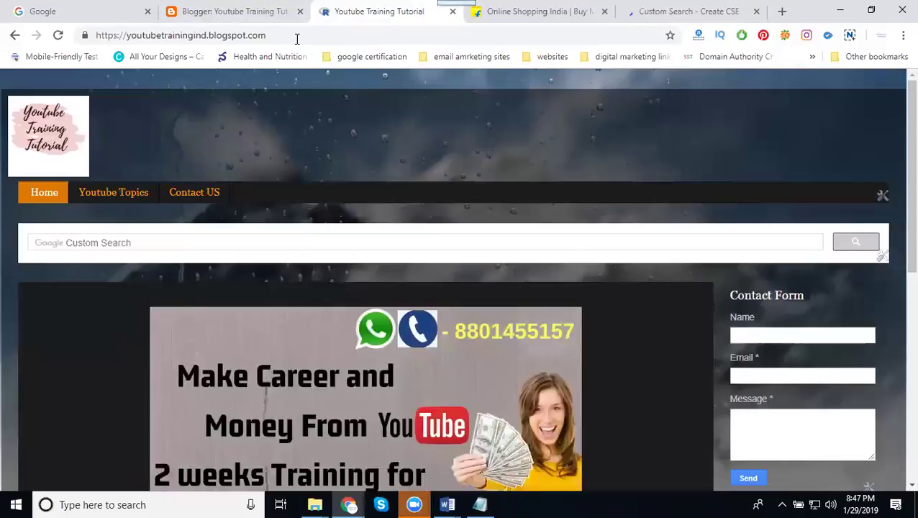
pyautogui.click(297, 35)
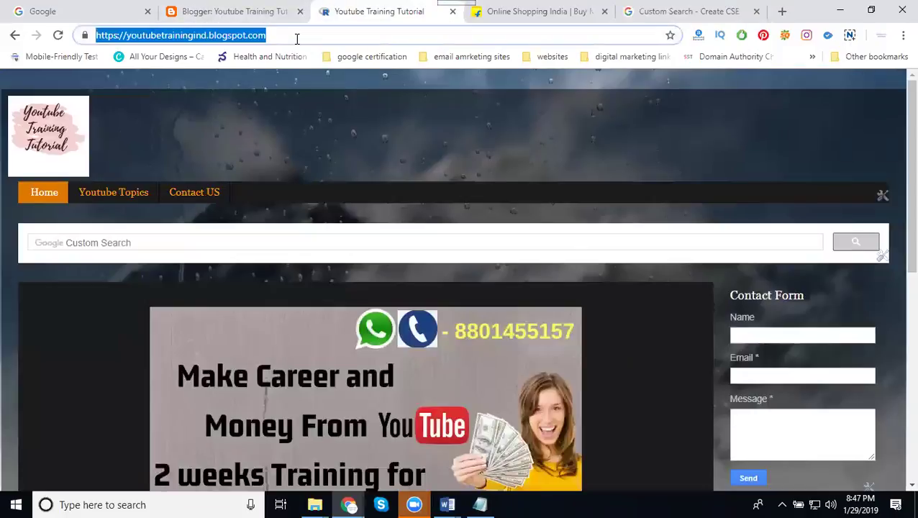
pyautogui.click(655, 12)
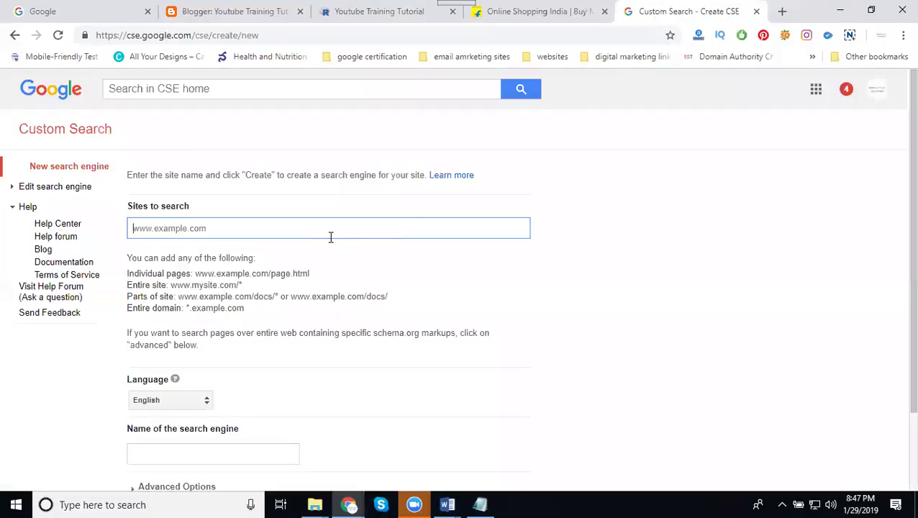
pyautogui.write('https://youtubetrainingind.blogspot.com/')
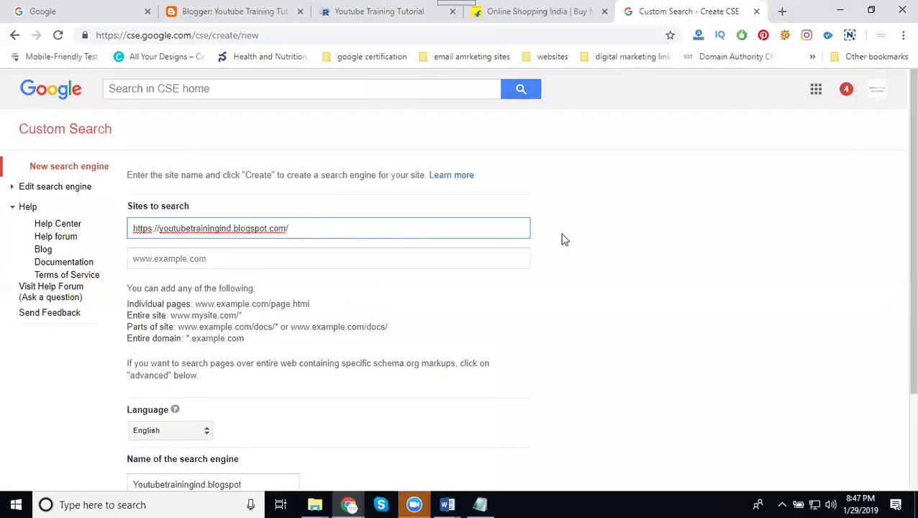
# Step: Shorten the engine name to Youtubetrainingind and submit the form
pyautogui.scroll(-2, 566, 238)
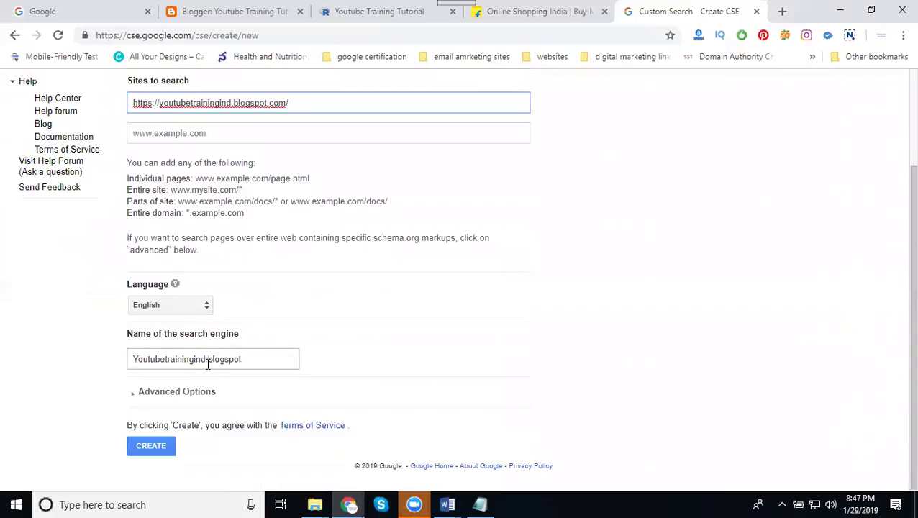
pyautogui.moveTo(207, 362); pyautogui.dragTo(324, 367)
pyautogui.press('BackSpace')
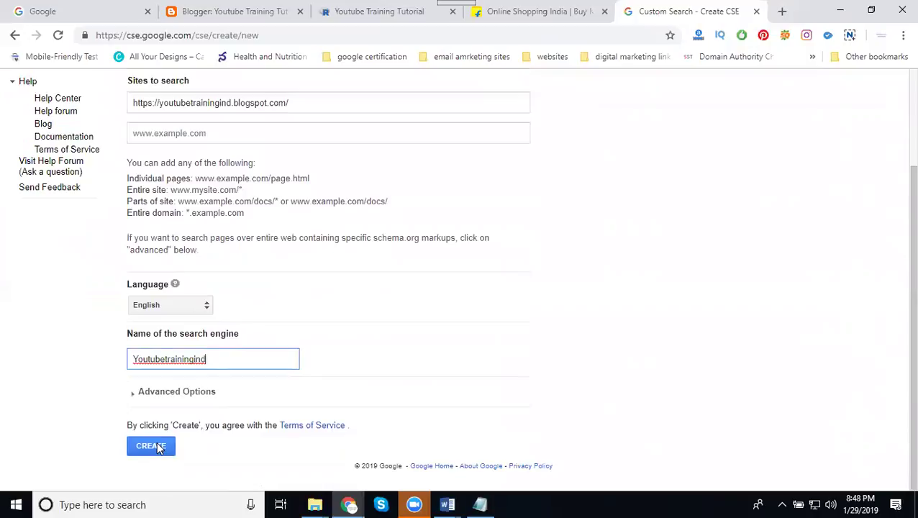
pyautogui.click(159, 448)
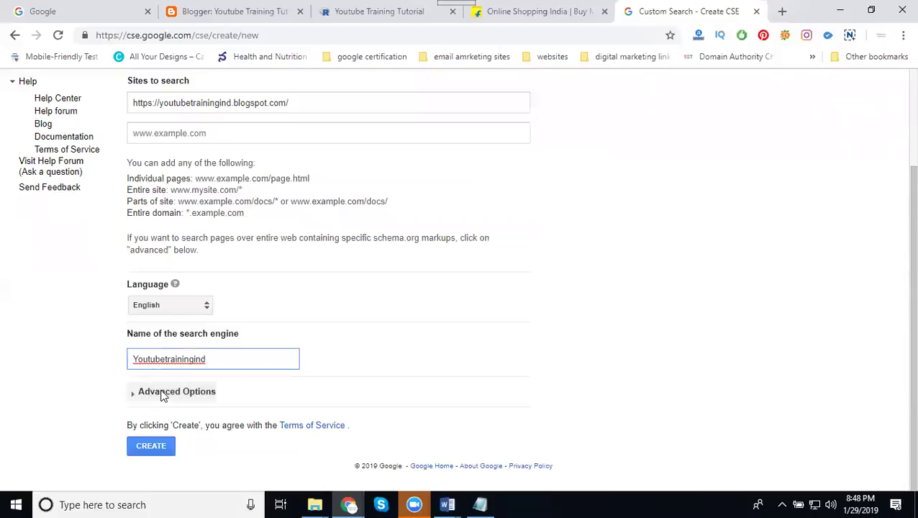
pyautogui.click(185, 133)
pyautogui.write('scsv')
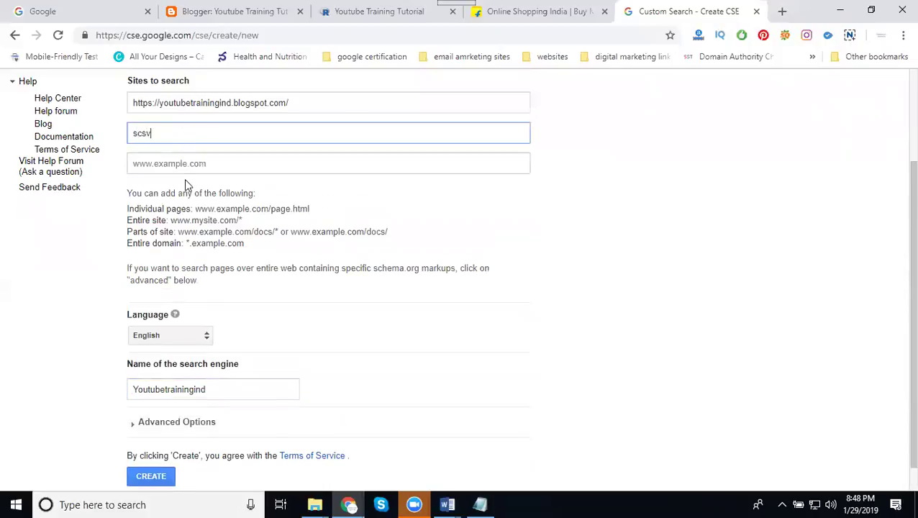
pyautogui.click(185, 164)
pyautogui.write('cfewg')
pyautogui.click(193, 189)
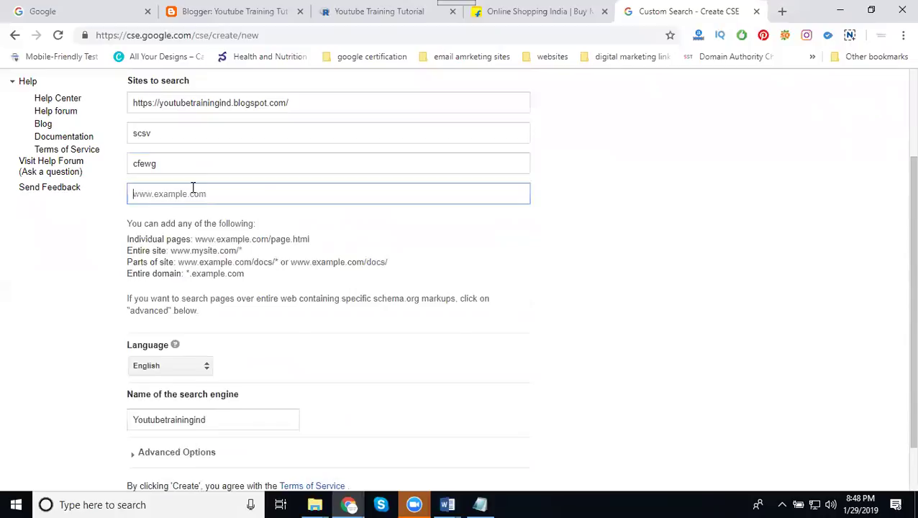
pyautogui.write('fwfgw')
pyautogui.hotkey('ctrl', 'a')
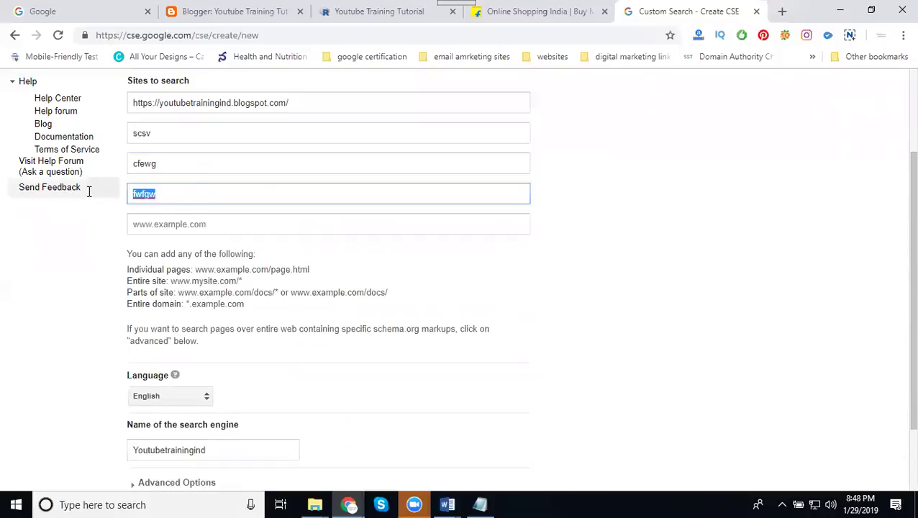
pyautogui.press('BackSpace')
pyautogui.click(159, 161)
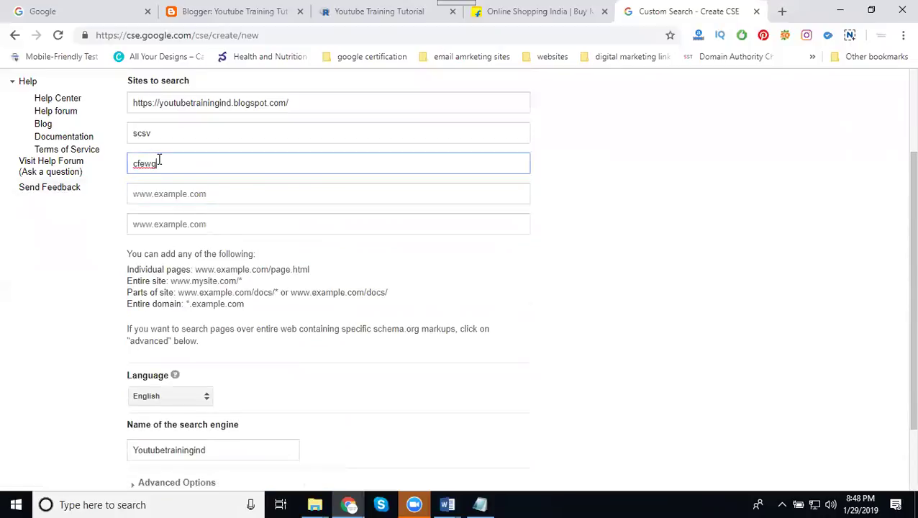
pyautogui.hotkey('ctrl', 'a')
pyautogui.press('BackSpace')
pyautogui.doubleClick(153, 135)
pyautogui.press('BackSpace')
pyautogui.click(595, 203)
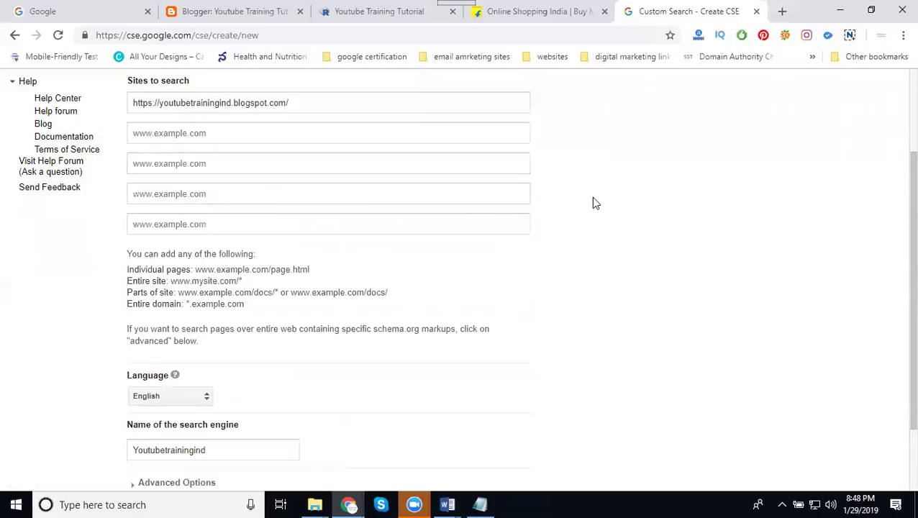
pyautogui.click(375, 20)
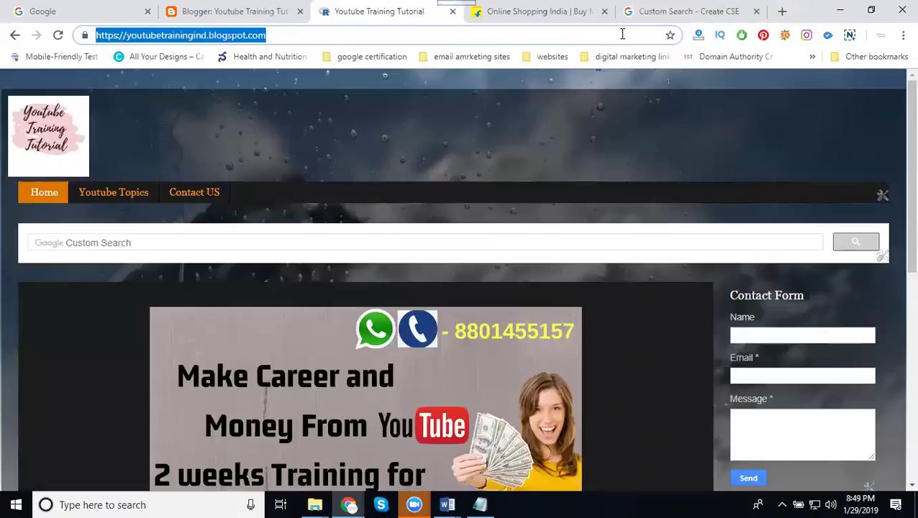
pyautogui.click(654, 11)
# Step: Create the Youtubetrainingind engine and select its Get code embed script
pyautogui.scroll(-1, 423, 320)
pyautogui.scroll(-1, 423, 320)
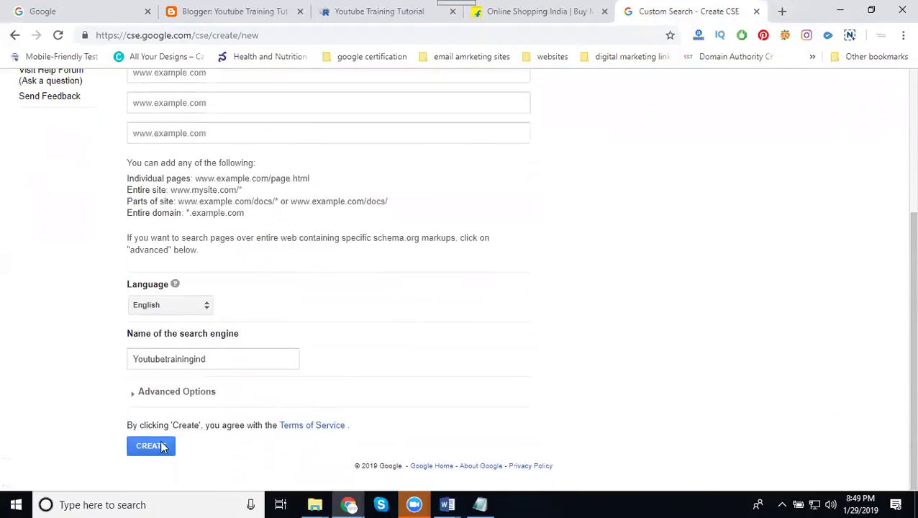
pyautogui.click(158, 447)
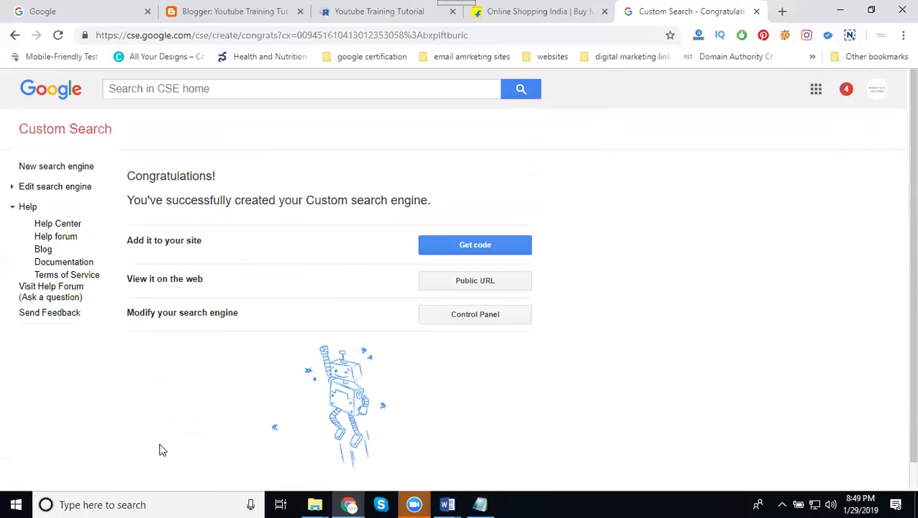
pyautogui.click(444, 249)
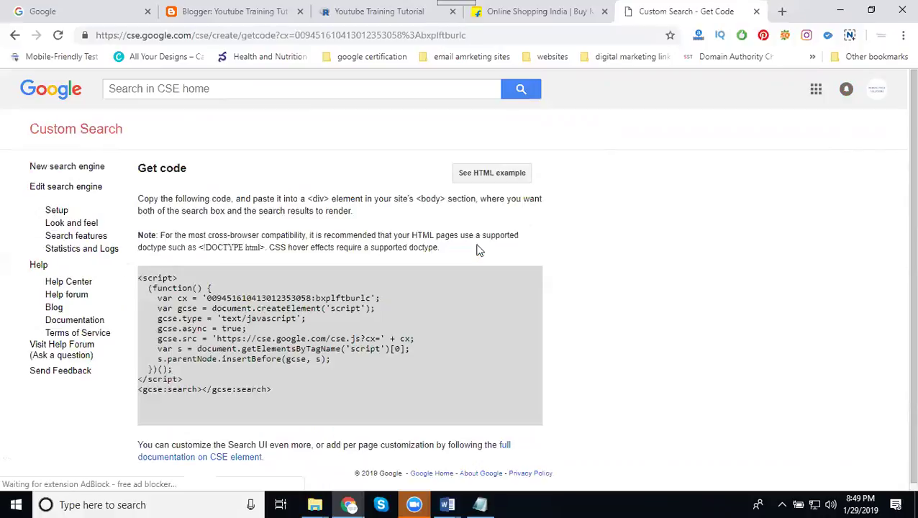
pyautogui.click(334, 303)
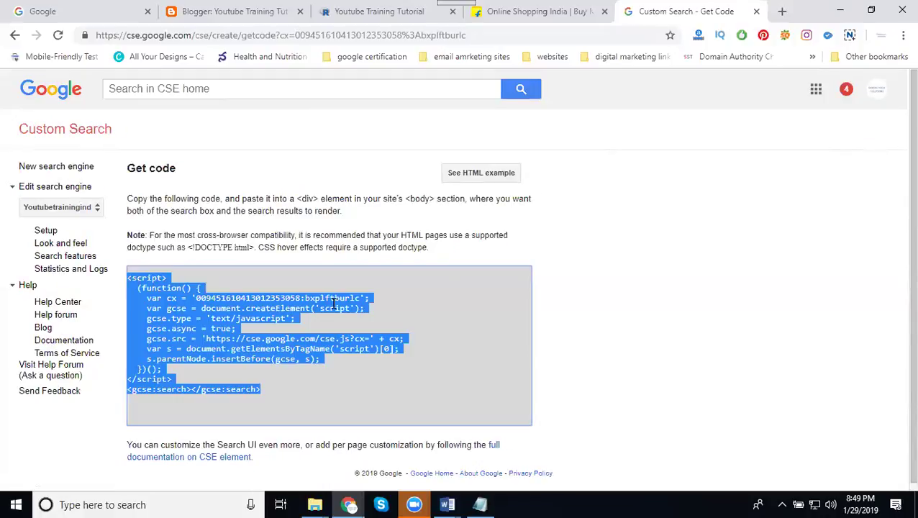
pyautogui.click(235, 12)
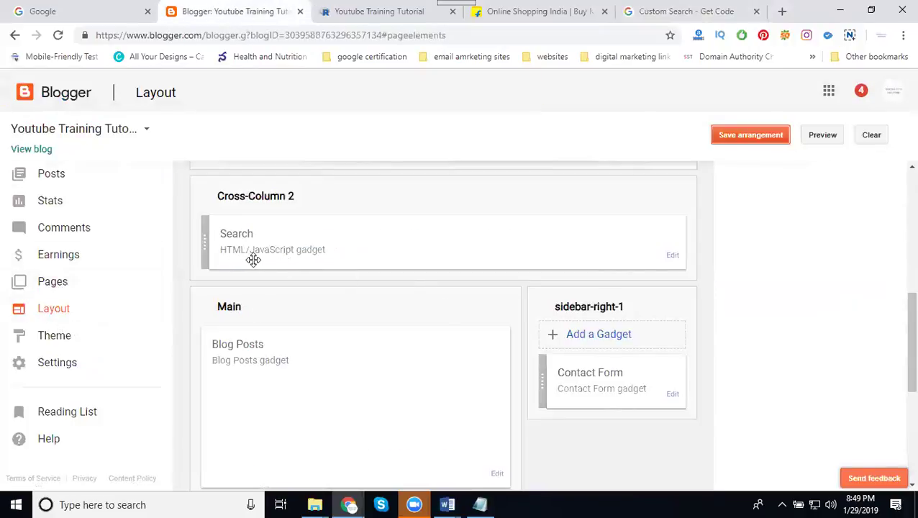
# Step: Replace the Search gadget's content with the Youtubetrainingind embed code and save the arrangement
pyautogui.click(676, 259)
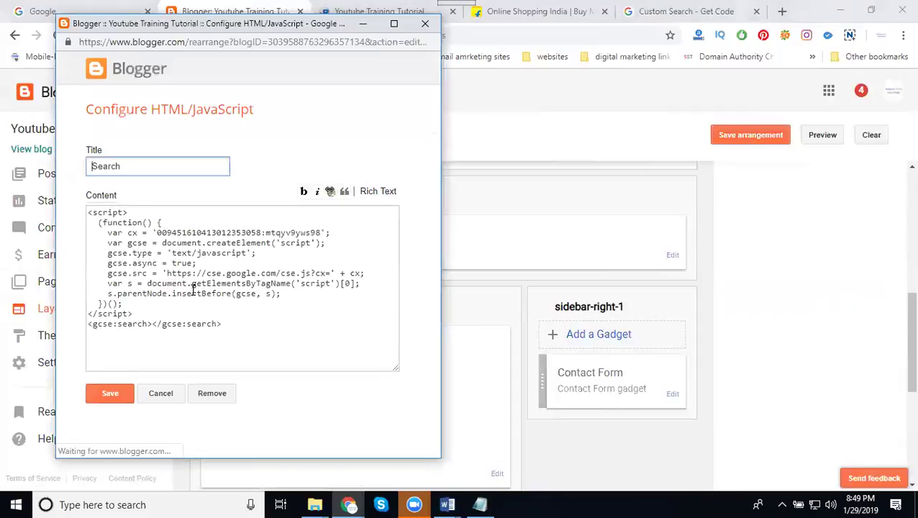
pyautogui.hotkey('ctrl', 'v')
pyautogui.hotkey('ctrl', 'z')
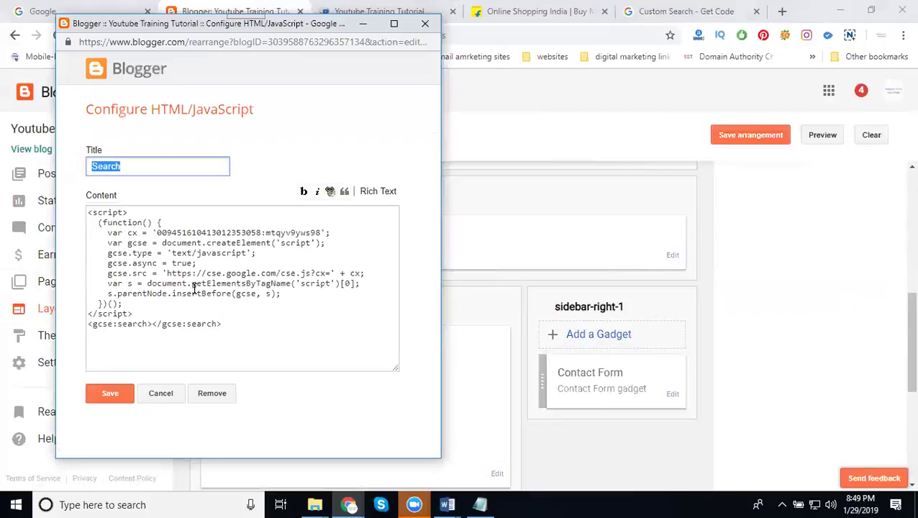
pyautogui.click(193, 288)
pyautogui.hotkey('ctrl', 'a')
pyautogui.hotkey('ctrl', 'v')
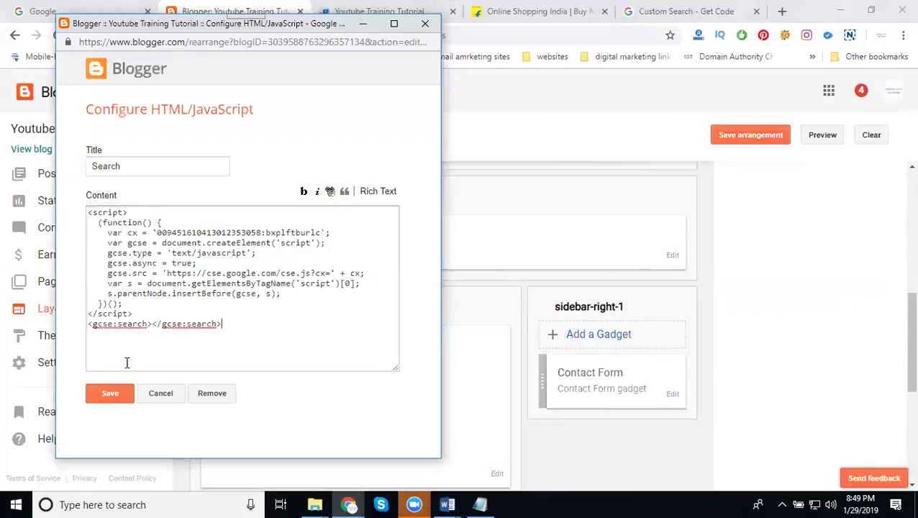
pyautogui.click(108, 393)
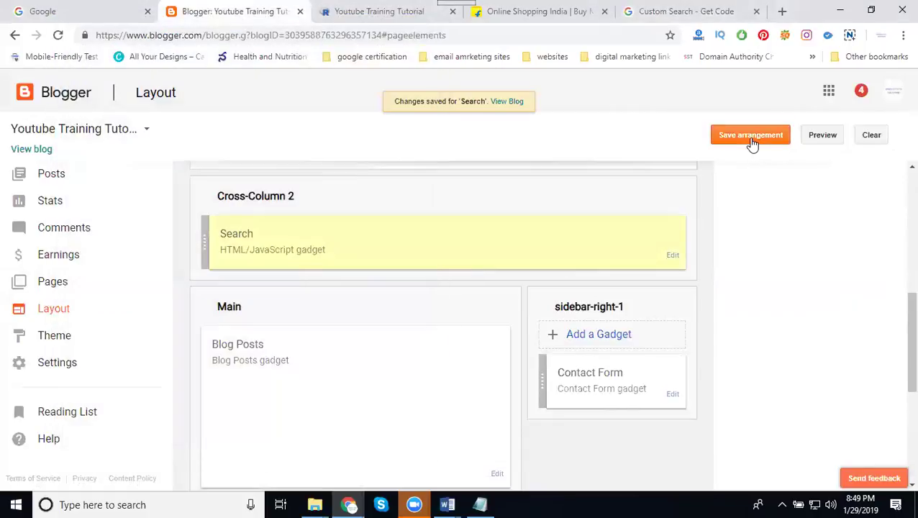
pyautogui.click(751, 140)
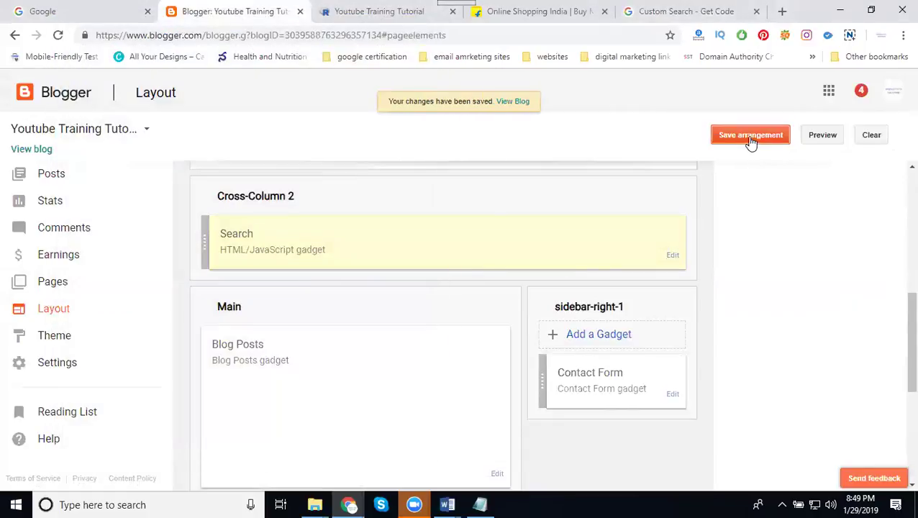
pyautogui.click(396, 11)
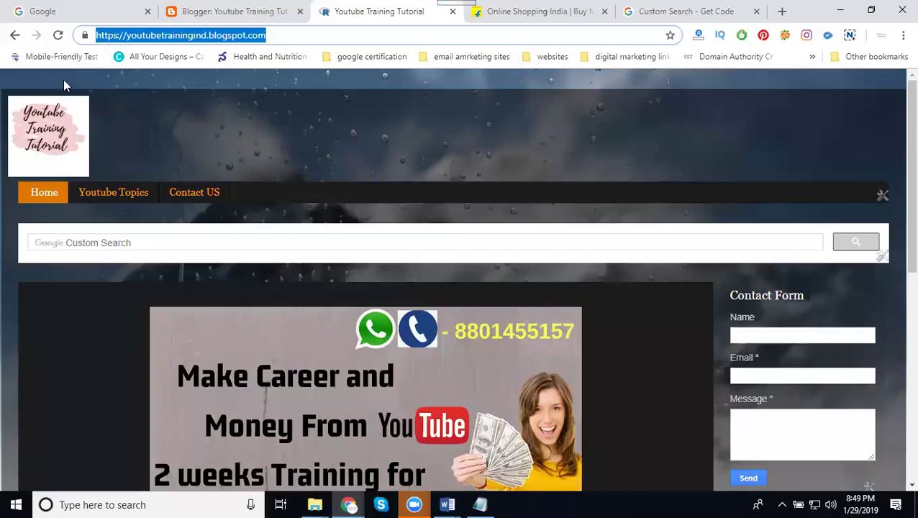
pyautogui.click(57, 35)
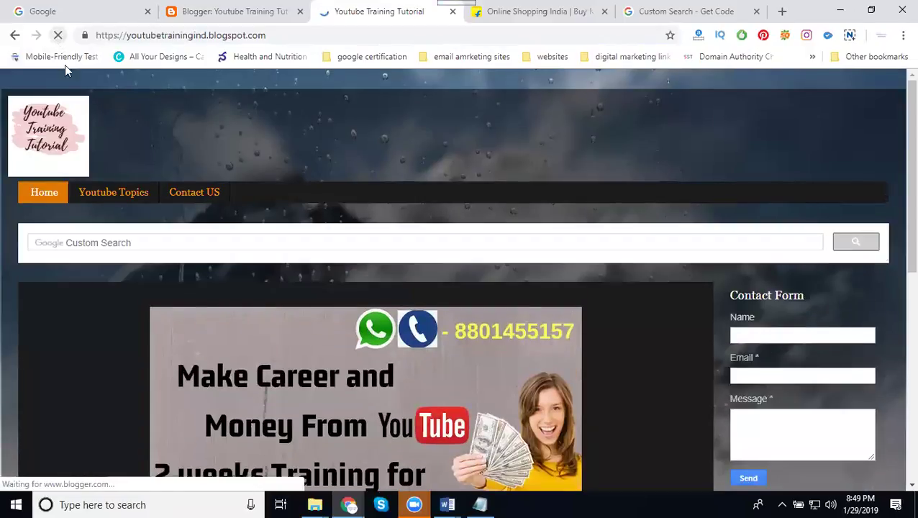
pyautogui.click(174, 241)
pyautogui.write('s')
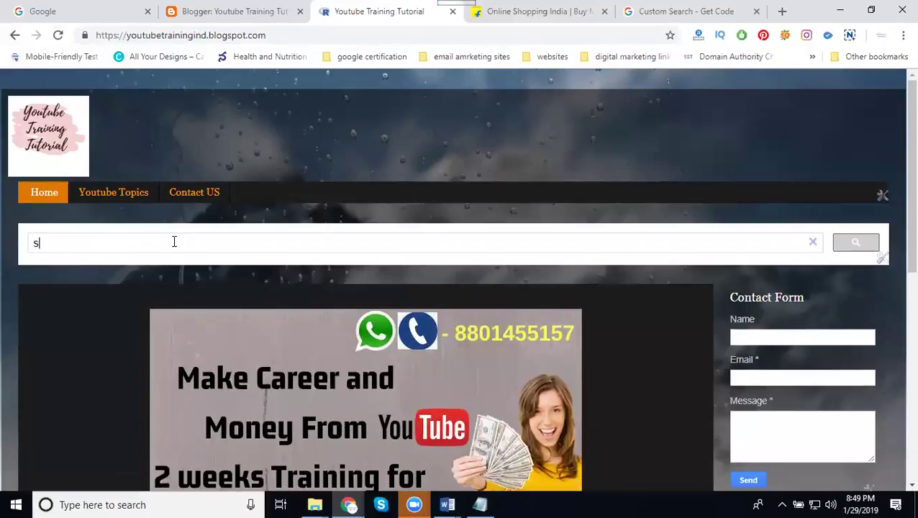
pyautogui.write('oes')
pyautogui.press('Return')
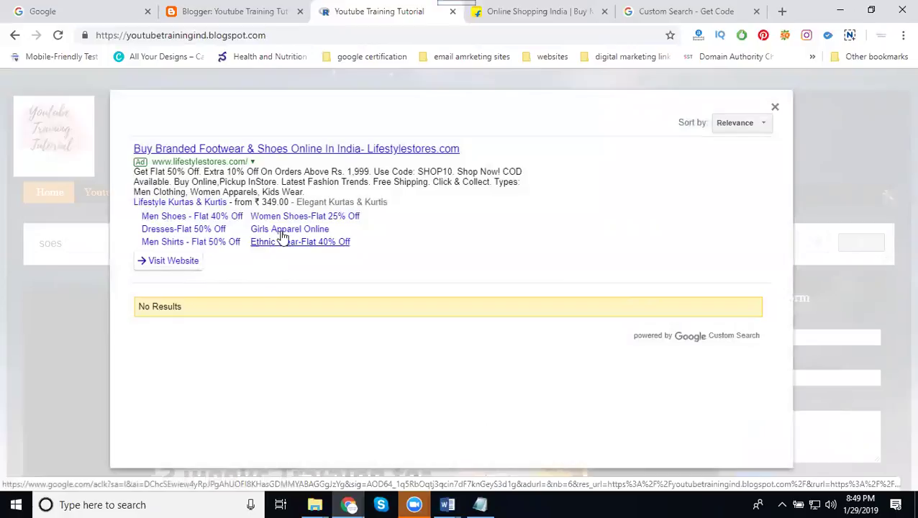
pyautogui.click(776, 109)
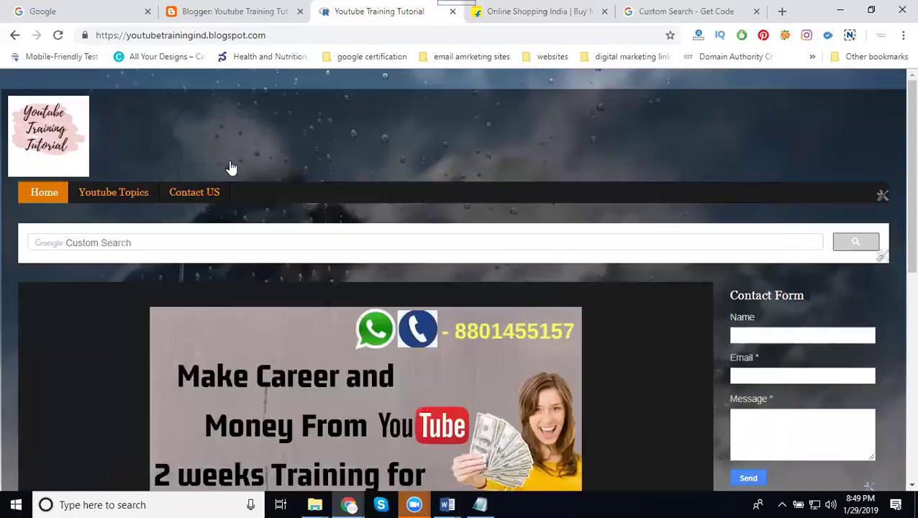
pyautogui.click(48, 196)
# Step: Search the blog's Custom Search box for 'youtube' and open the Youtube Training Tutorial result in a new tab
pyautogui.click(162, 242)
pyautogui.write('yout')
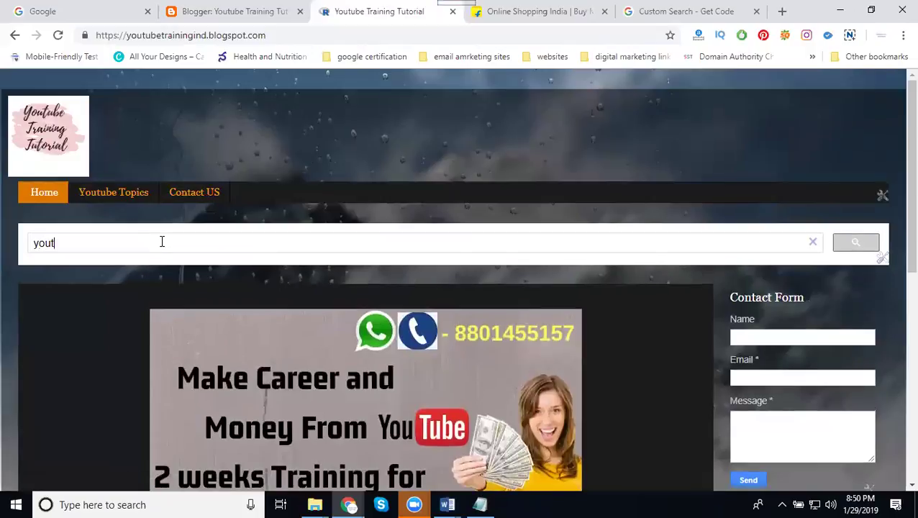
pyautogui.write('ube')
pyautogui.press('Return')
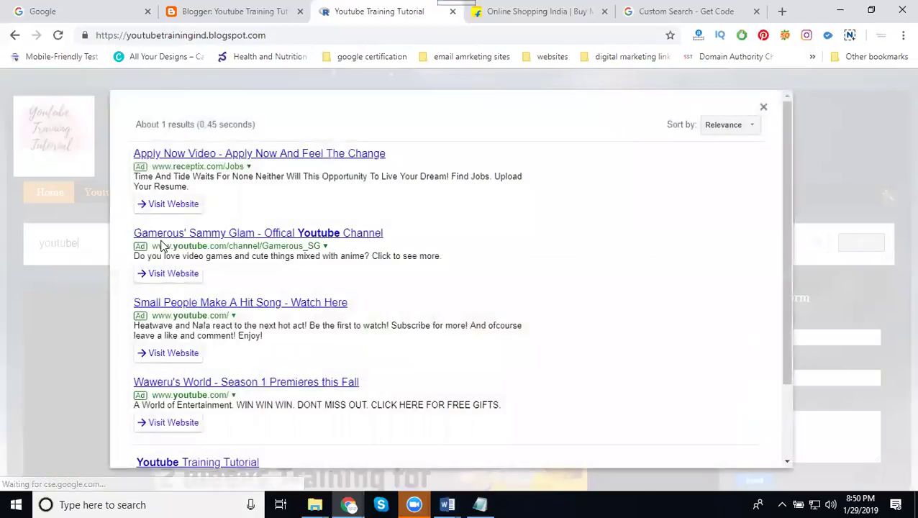
pyautogui.scroll(-3, 228, 209)
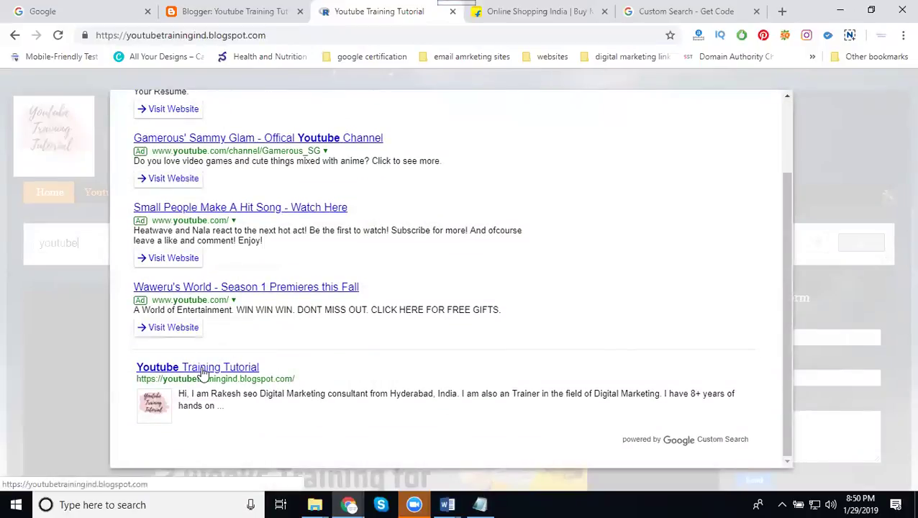
pyautogui.click(203, 368)
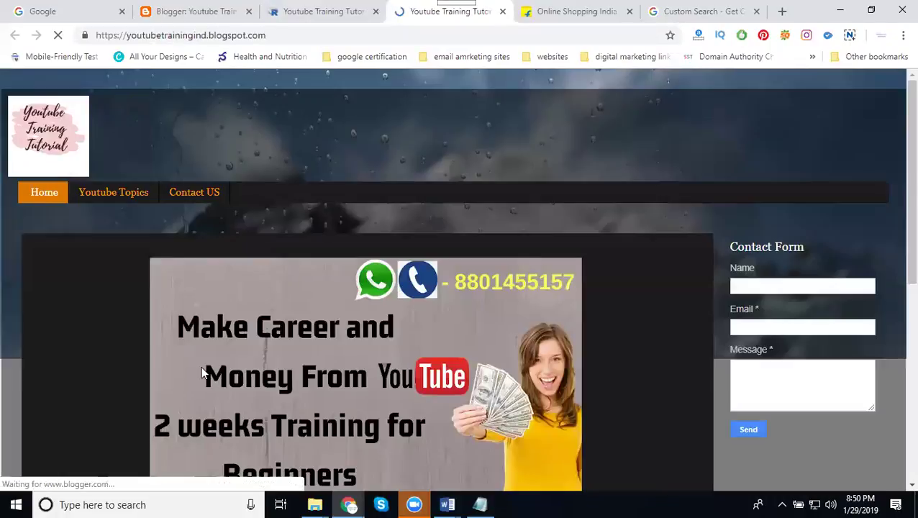